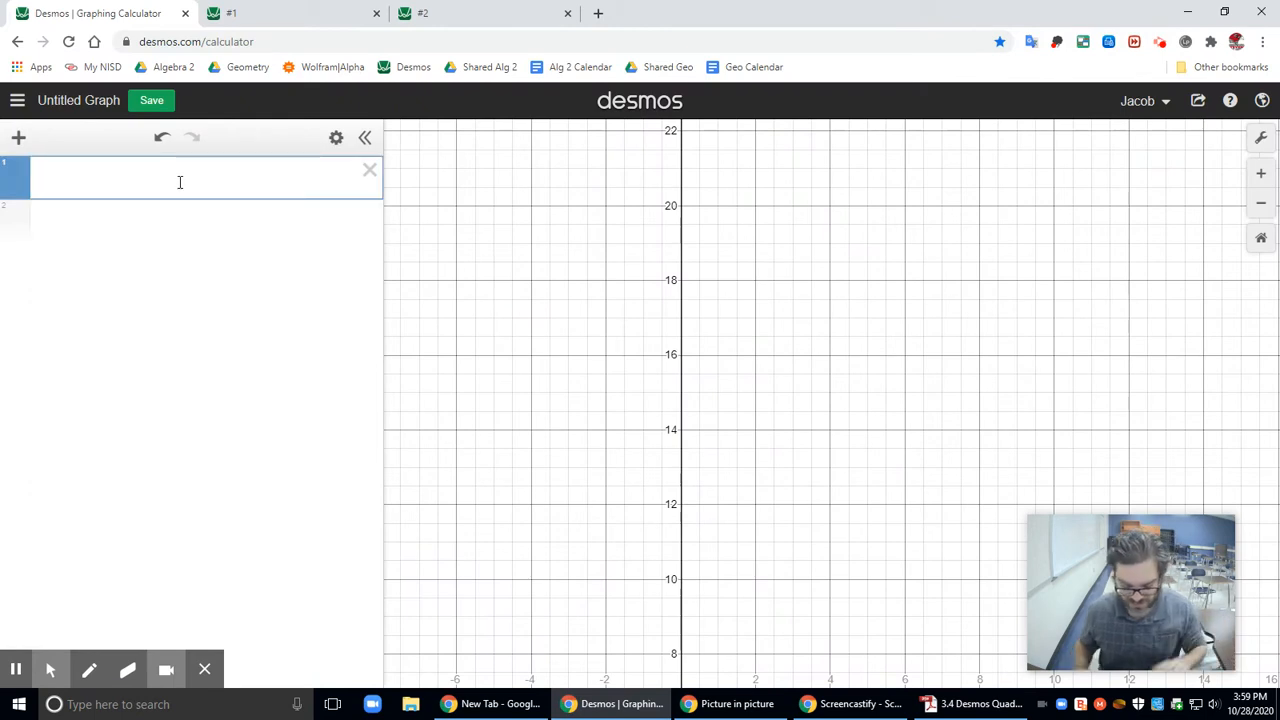
text((9,1))
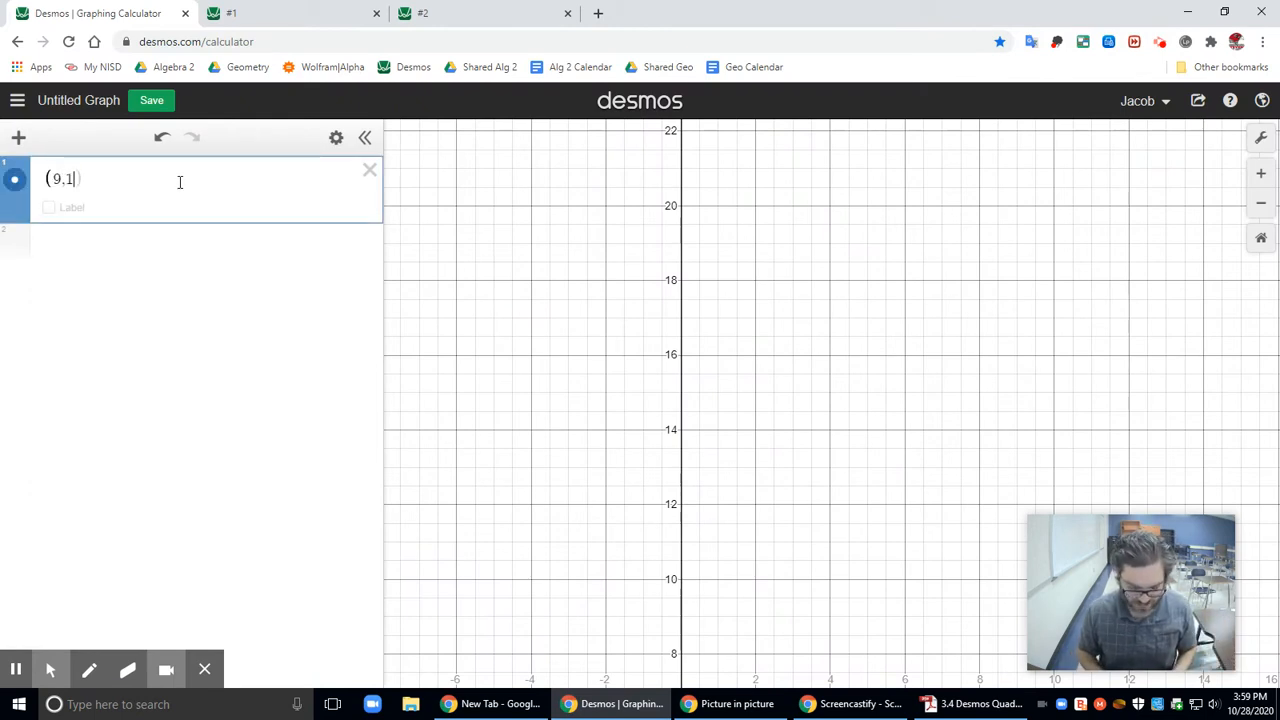
key(Return)
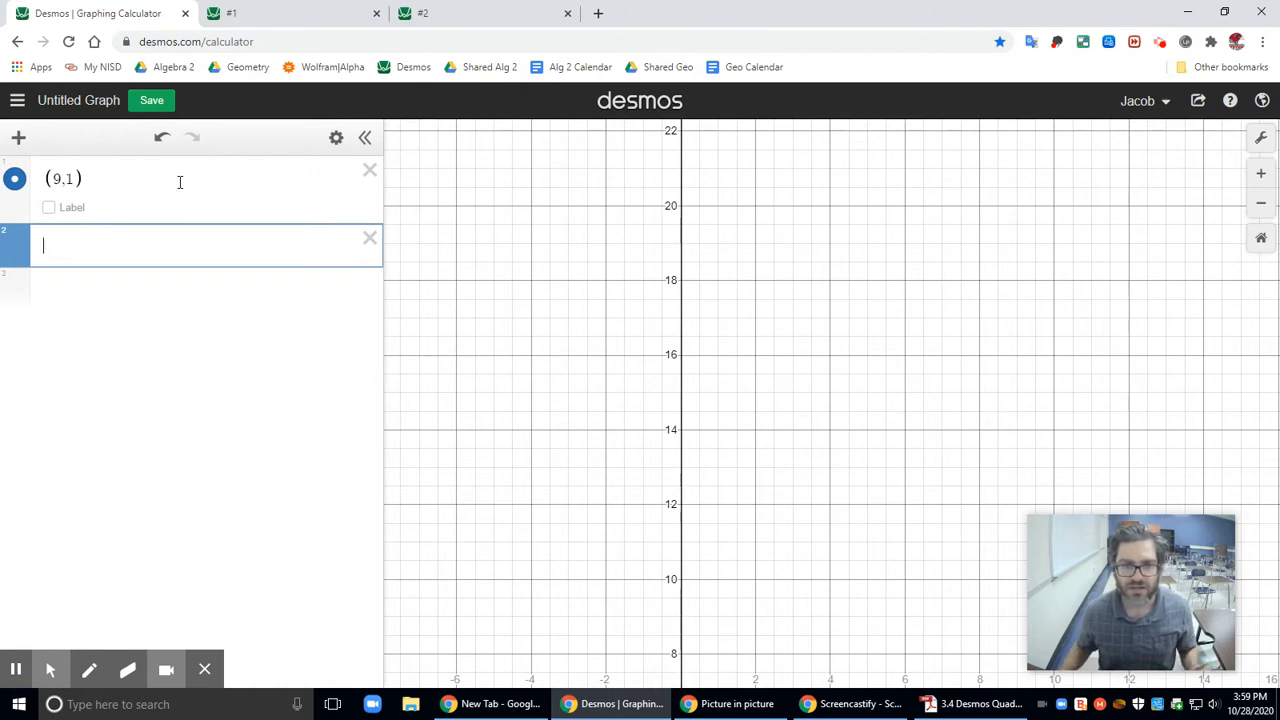
click(369, 170)
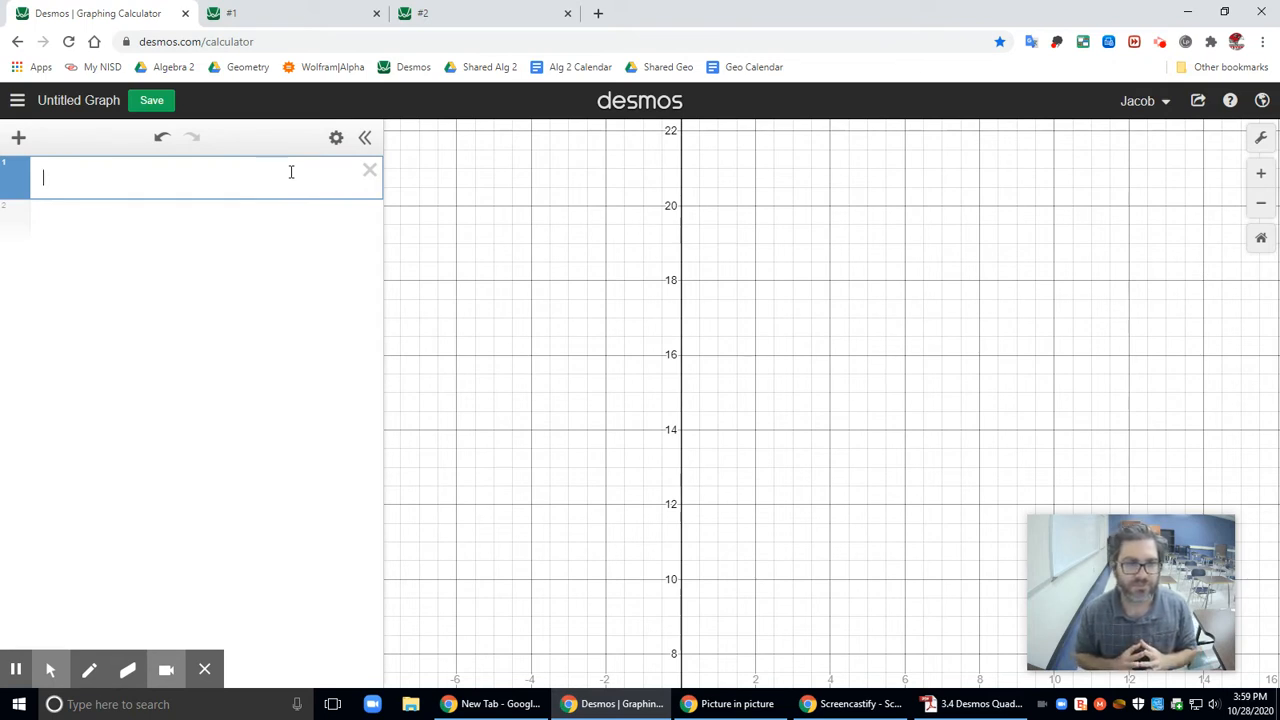
Add an empty x₁/y₁ table to the untitled graph
click(18, 138)
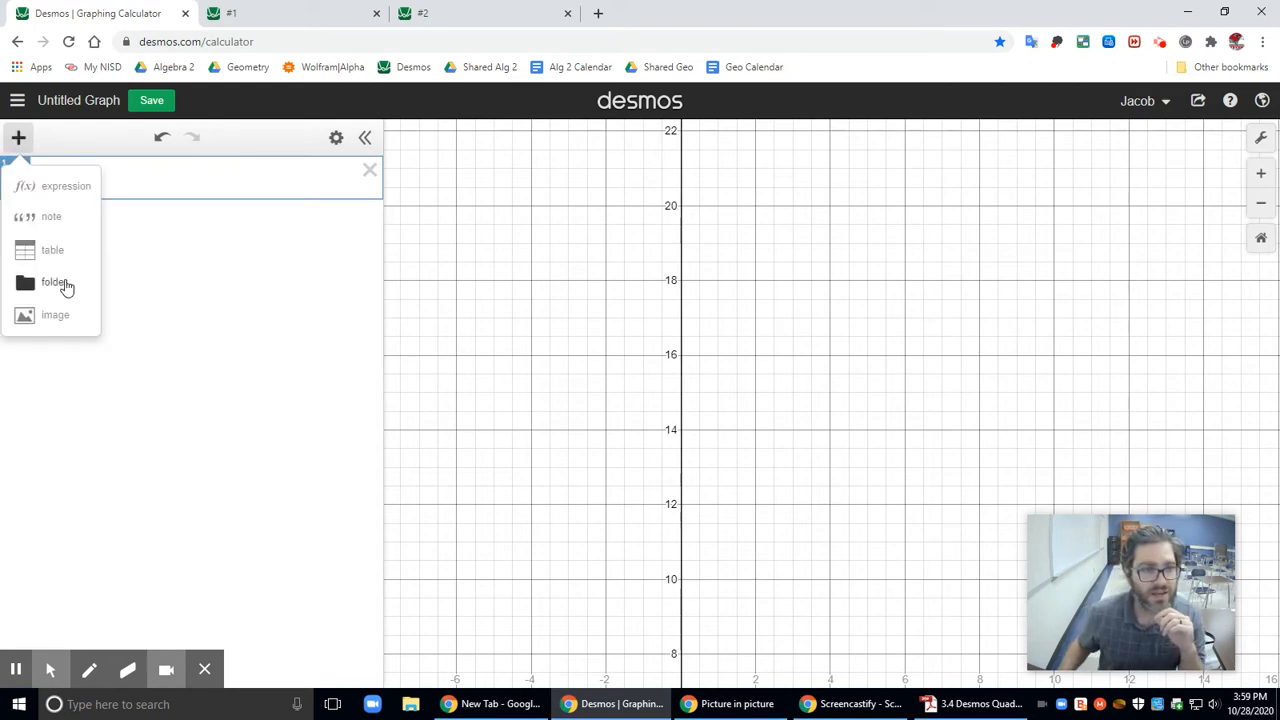
click(57, 251)
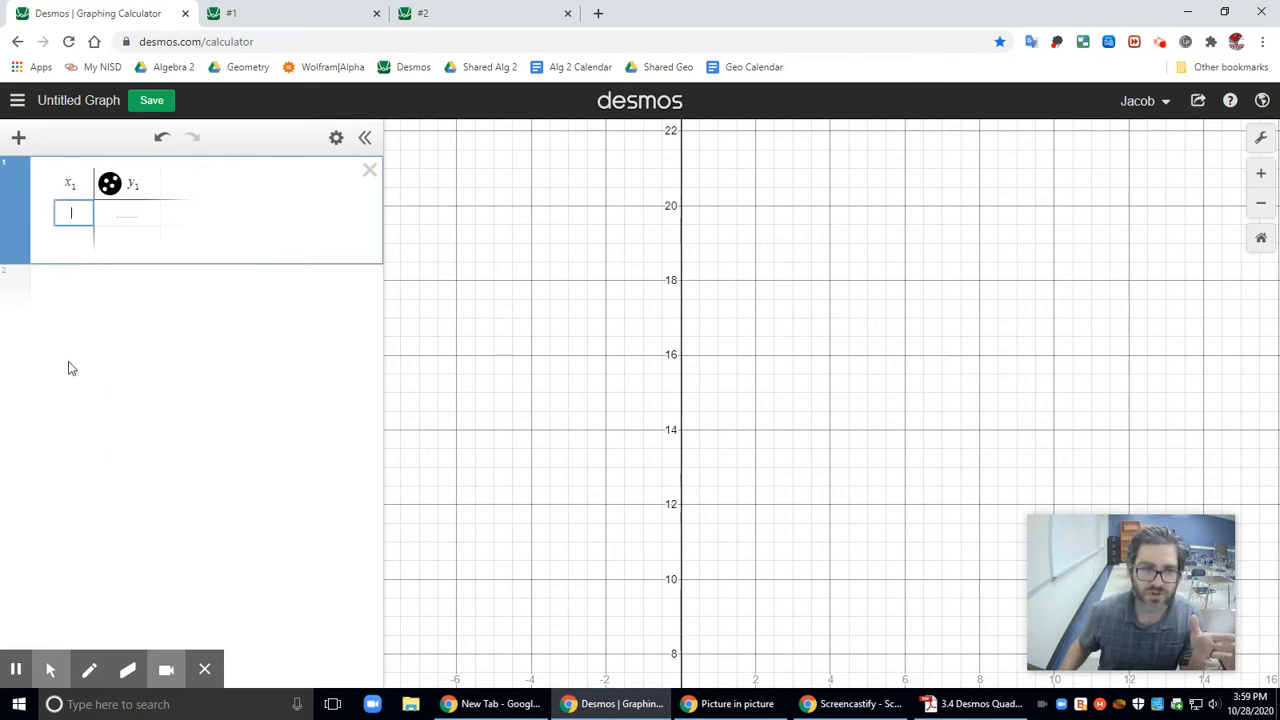
Switch to graph #1 and delete the existing quadratic regression expression below its table
click(268, 14)
click(368, 336)
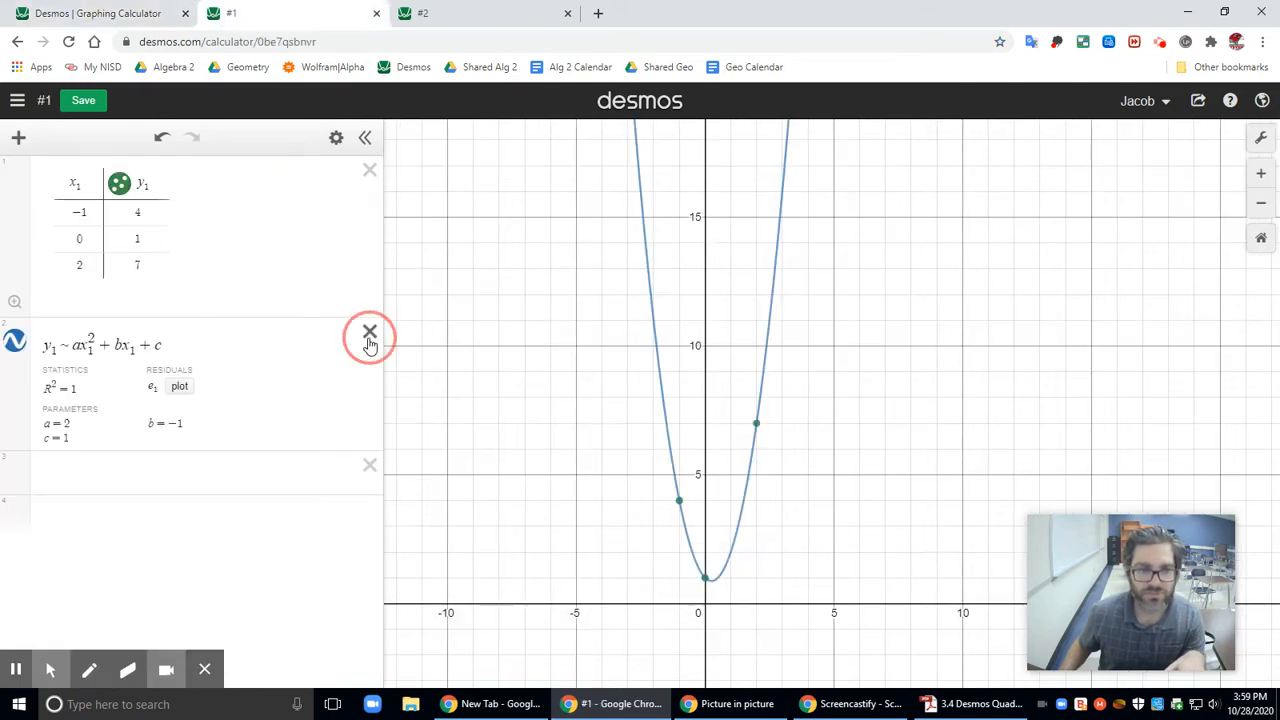
Compare the points (−1,4), (0,1) and (2,7) in the class notes PDF with the x₁ and y₁ columns of the Desmos table
click(965, 704)
drag(876, 163, 1152, 163)
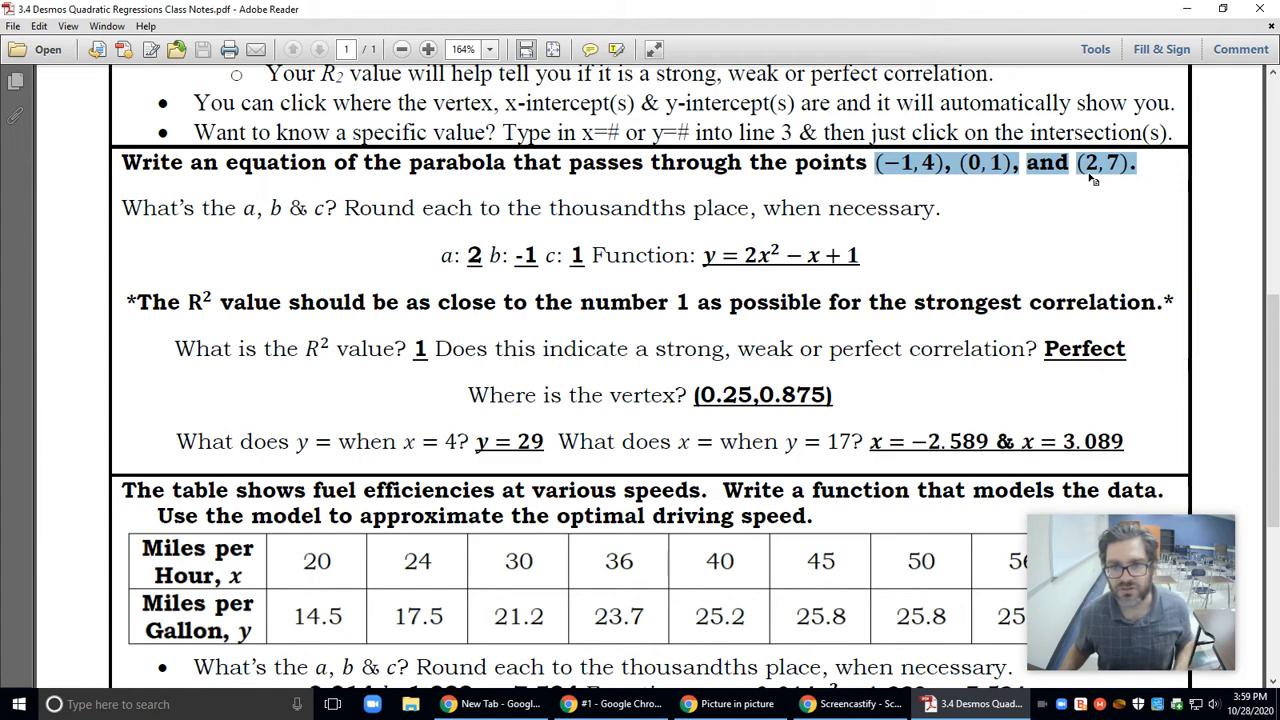
key(alt+Tab)
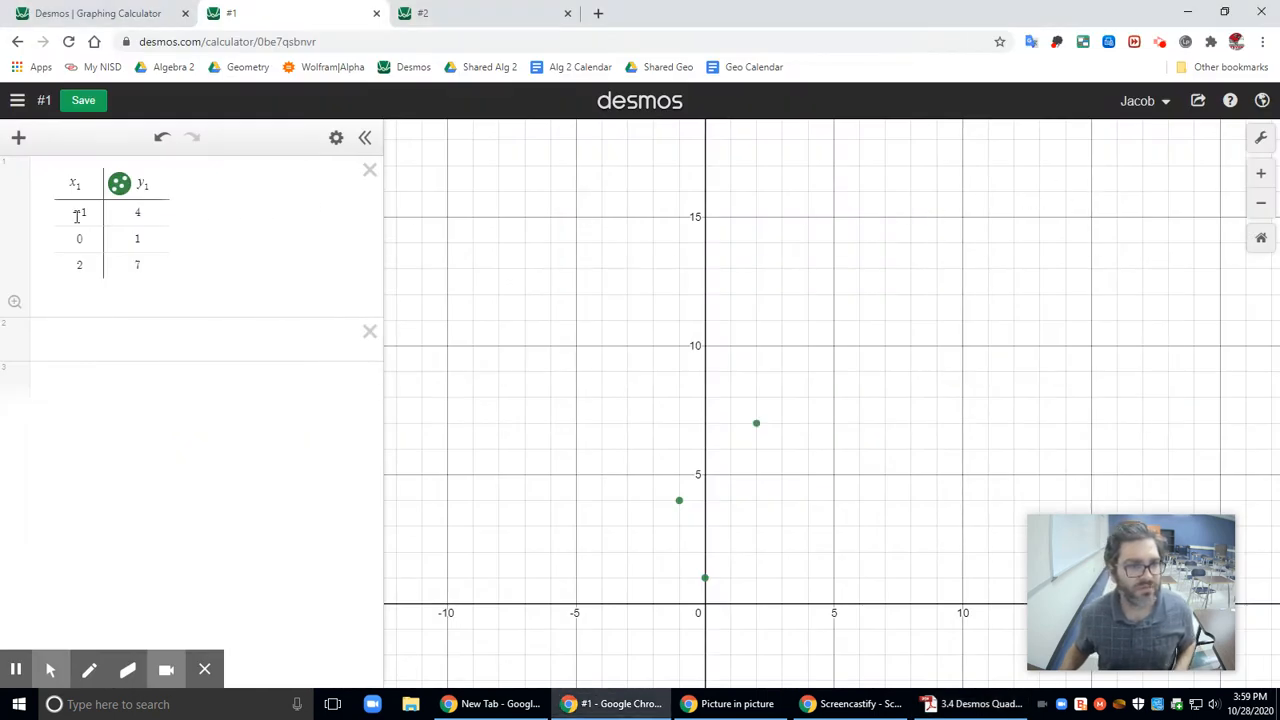
key(alt+Tab)
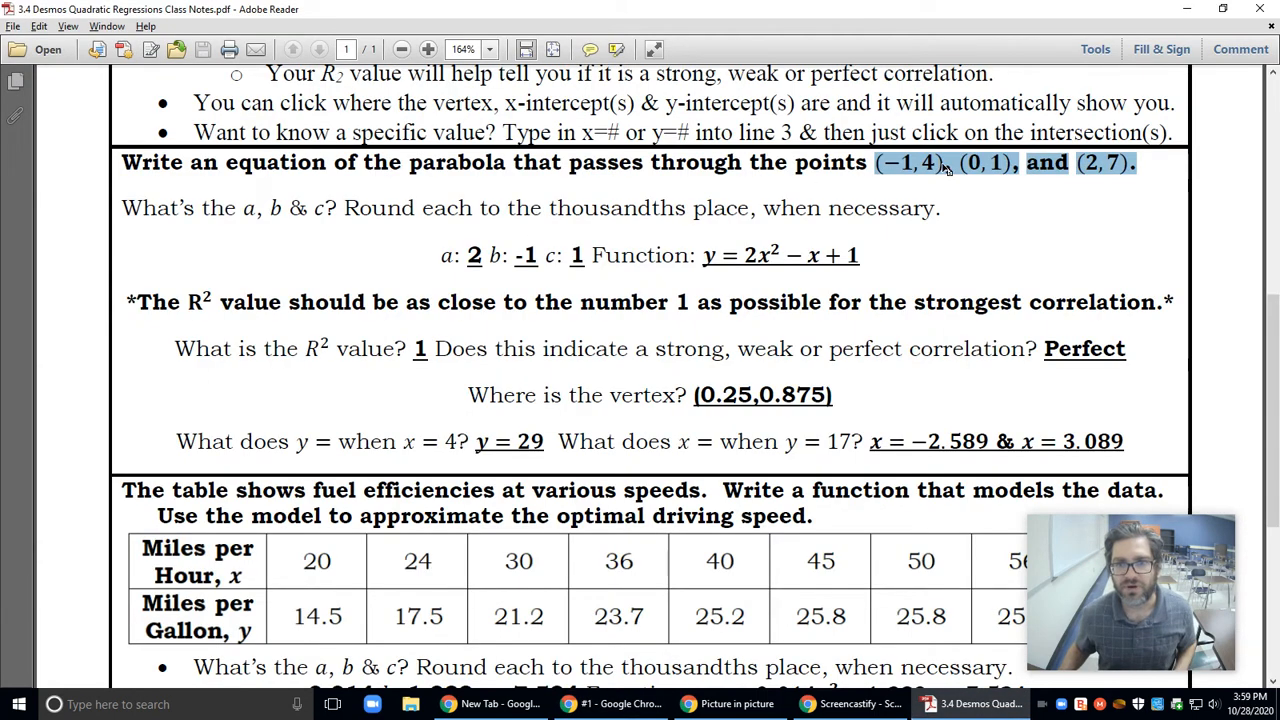
key(alt+Tab)
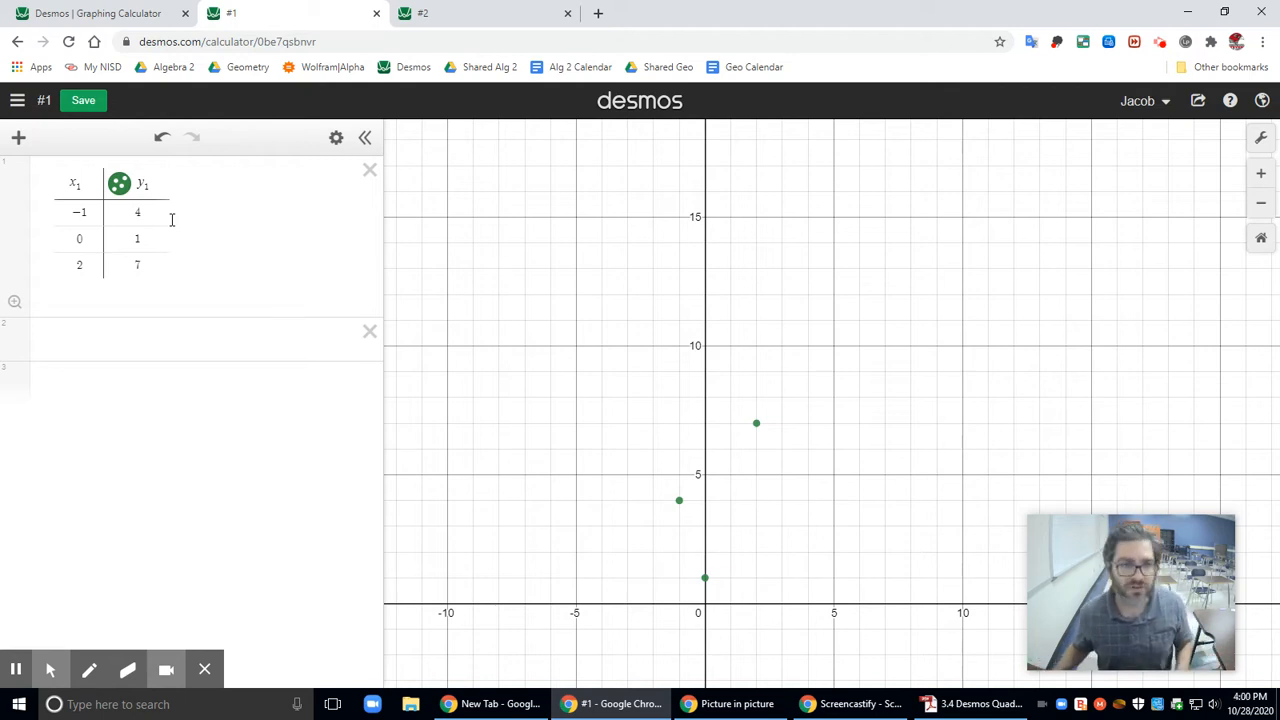
click(77, 184)
click(141, 184)
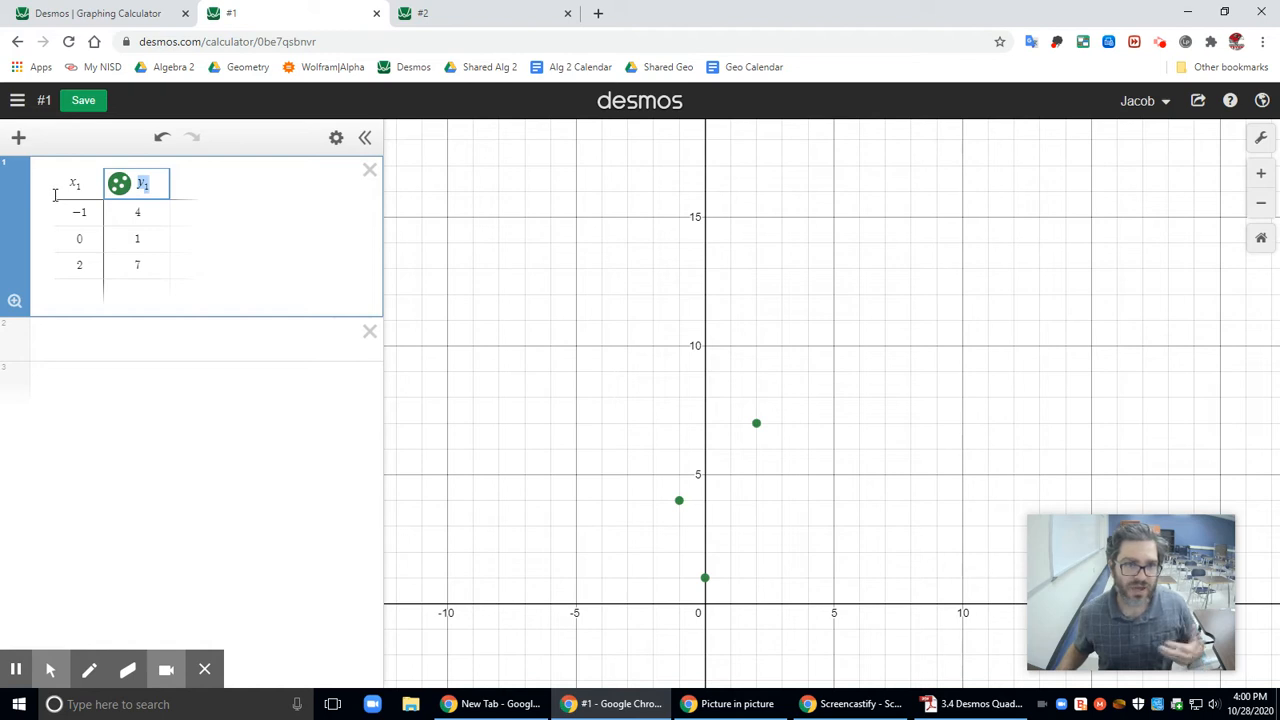
click(86, 333)
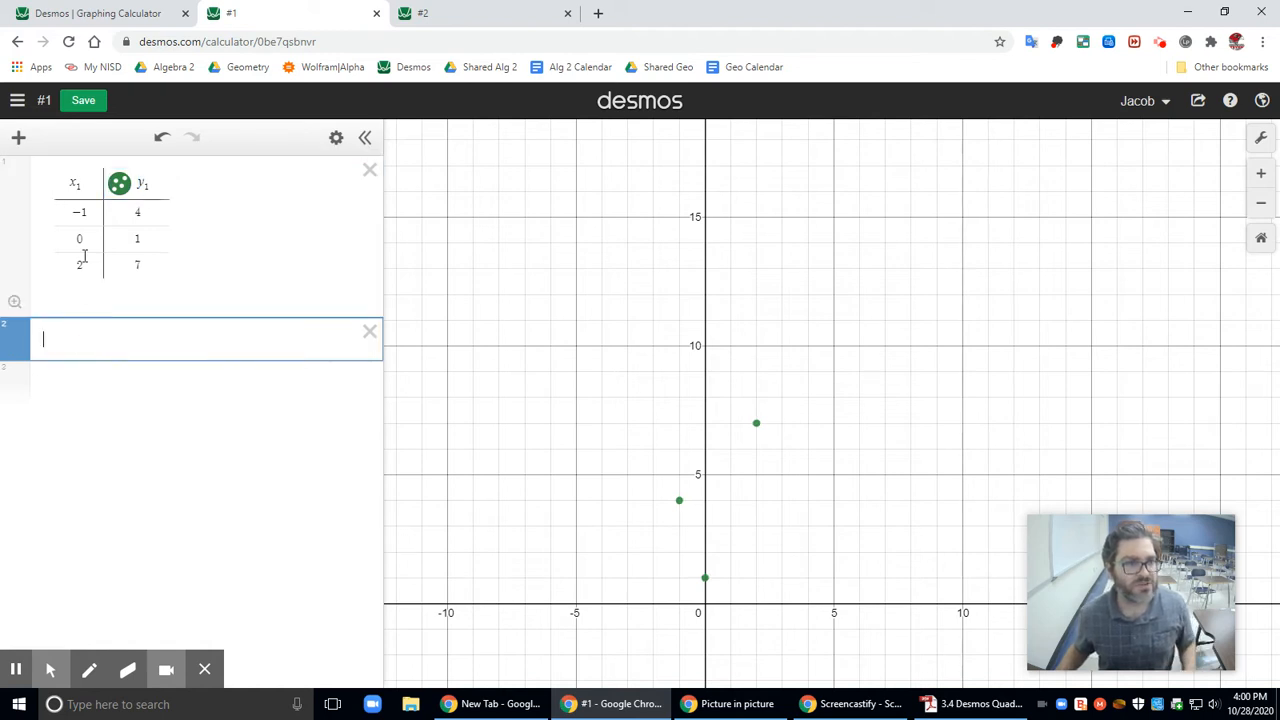
click(18, 137)
click(56, 262)
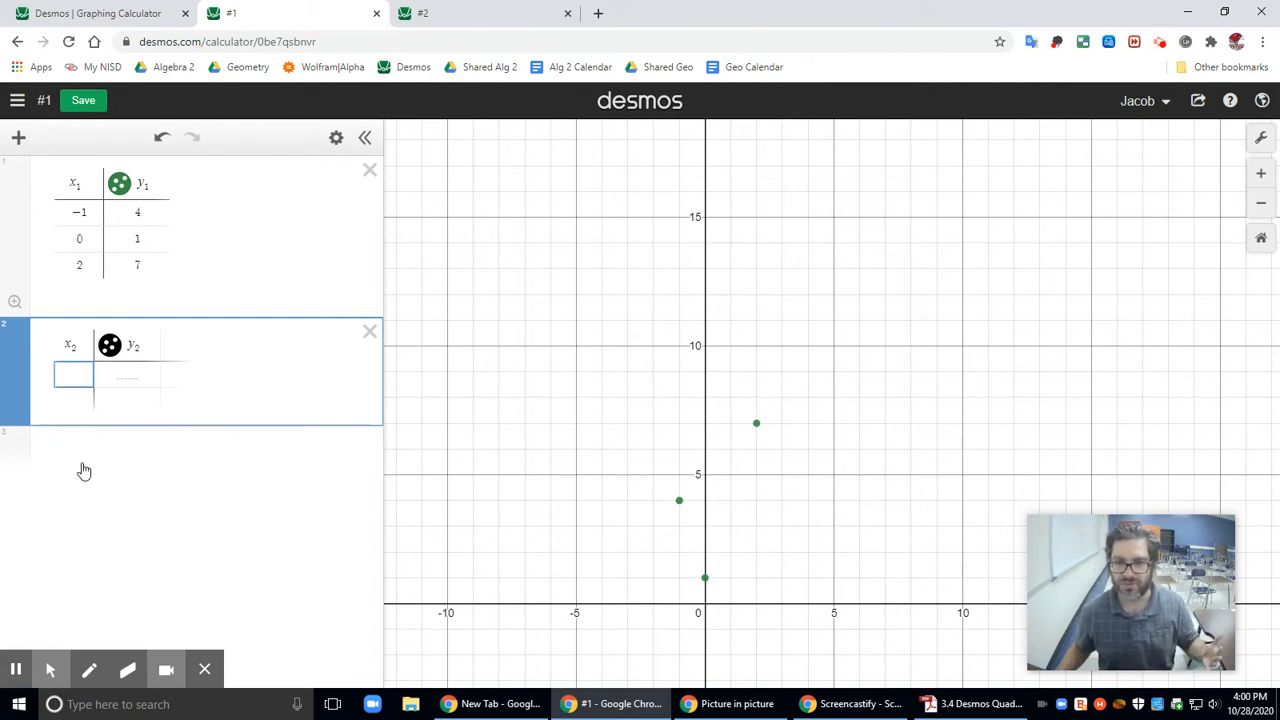
click(369, 331)
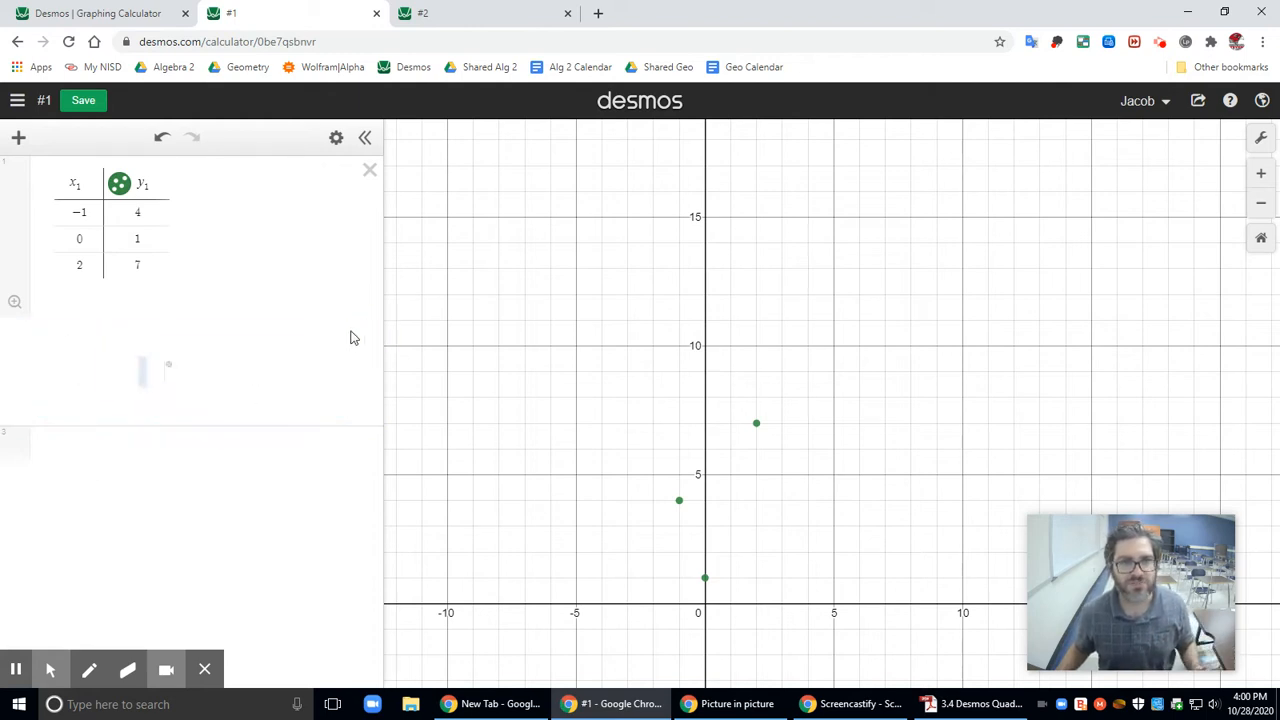
Display the coordinates of the three plotted points on graph #1, and hide the labels again
click(517, 10)
click(330, 8)
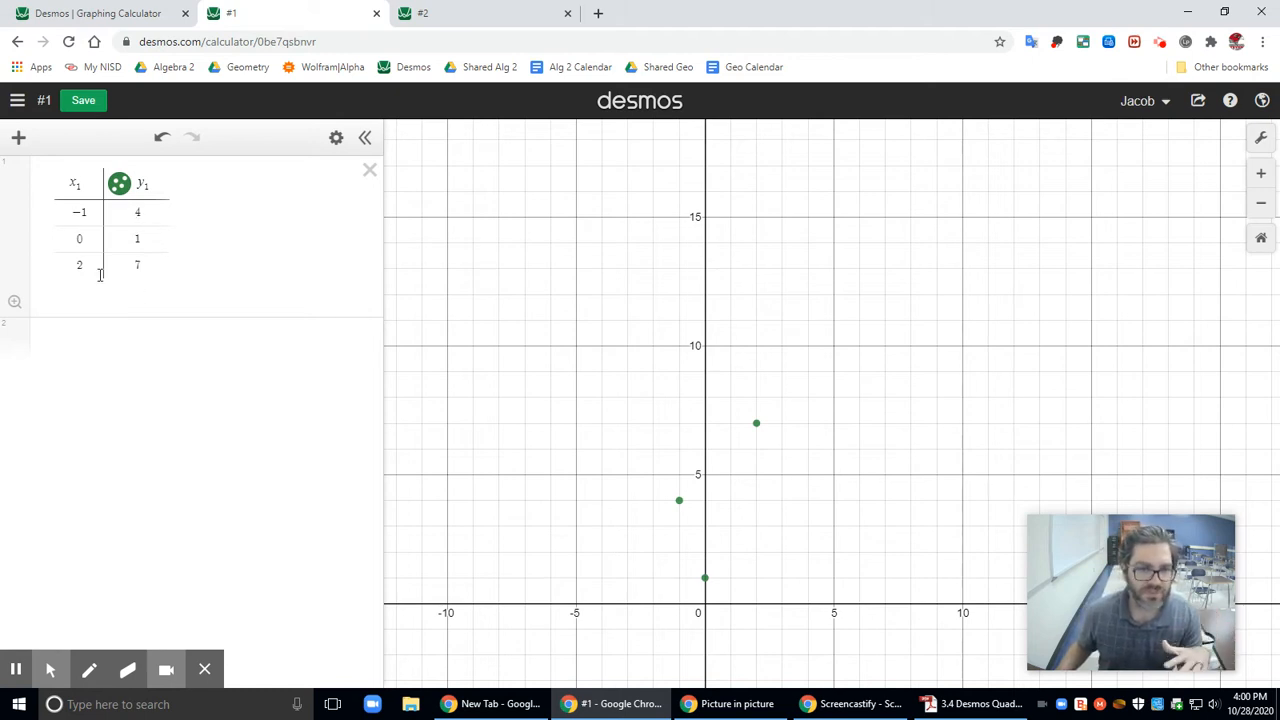
click(705, 577)
click(680, 502)
click(764, 426)
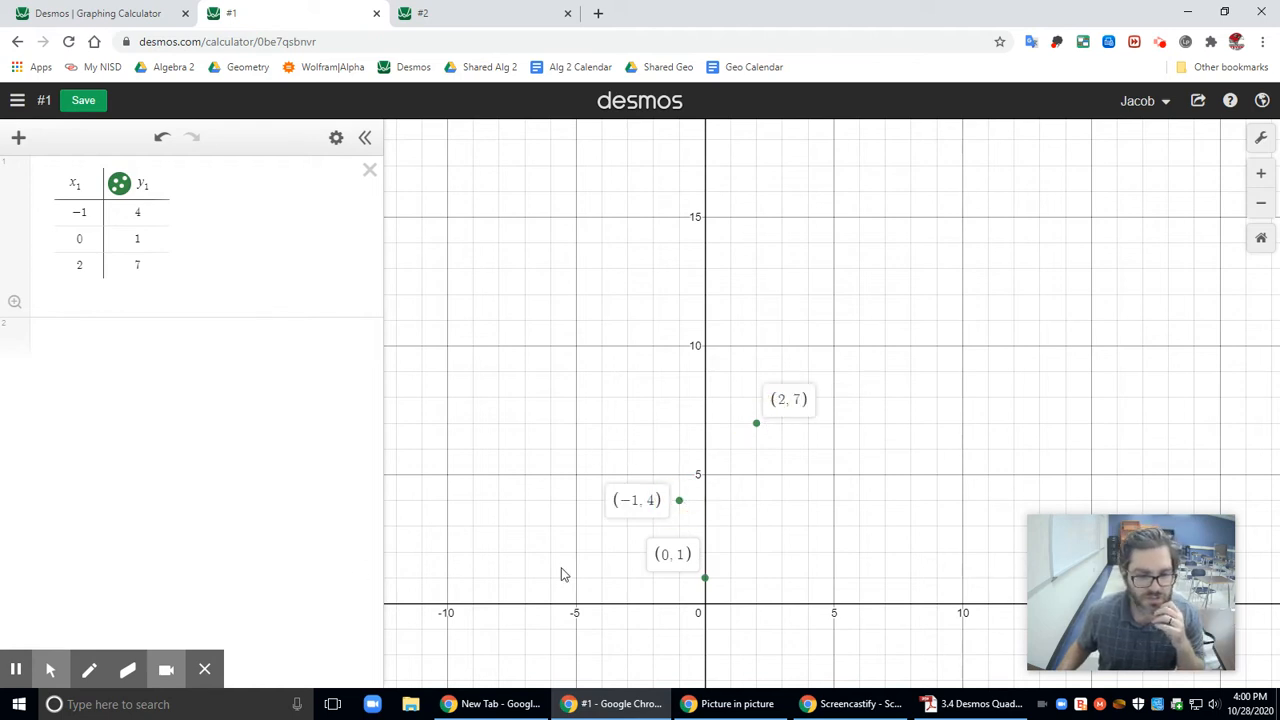
click(705, 577)
click(682, 504)
click(757, 424)
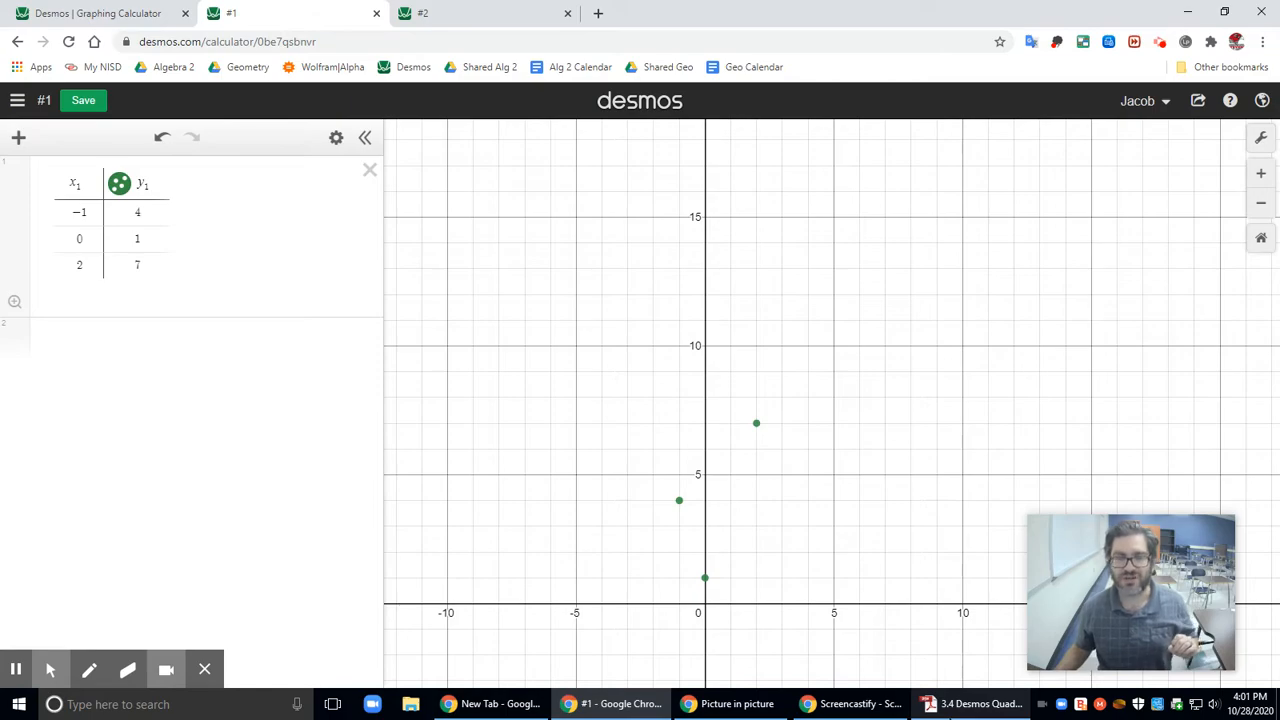
Review the standard form and the regression formula with its tilde in the class notes PDF, and return to graph #1 in Desmos
click(970, 704)
scroll(854, 392, up, 5)
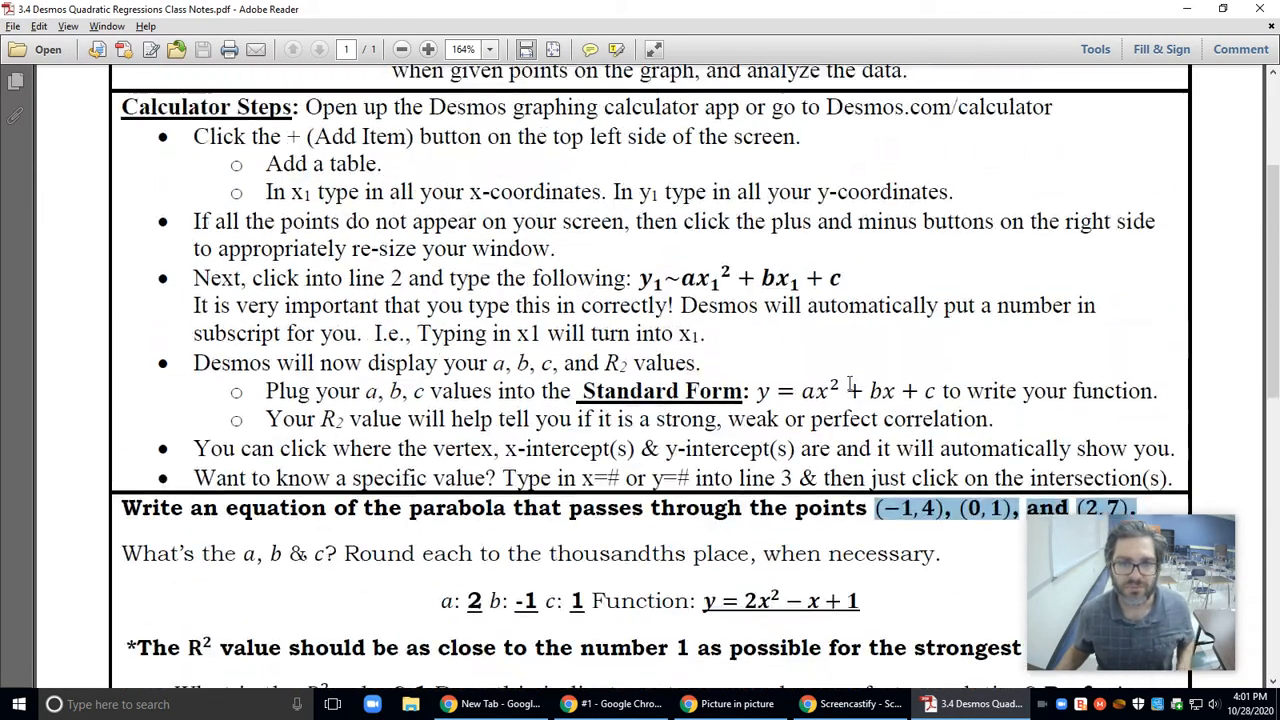
scroll(726, 427, down, 1)
drag(584, 467, 936, 467)
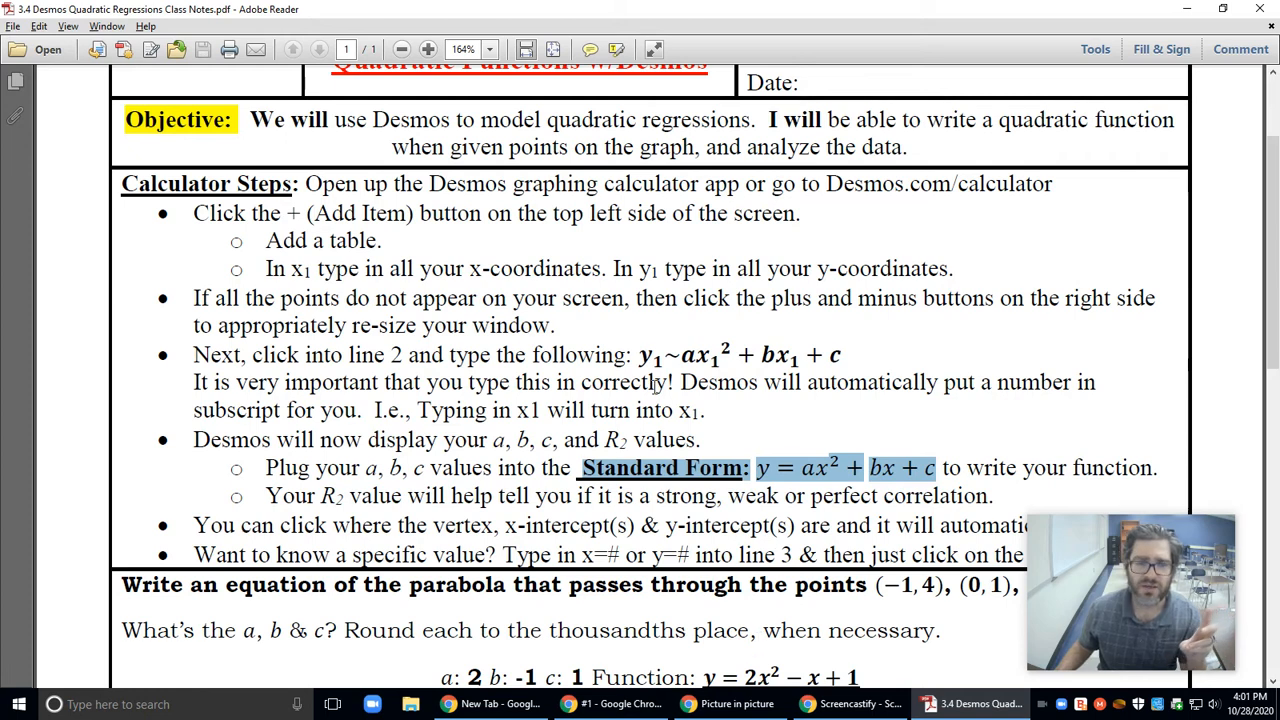
drag(663, 356, 683, 356)
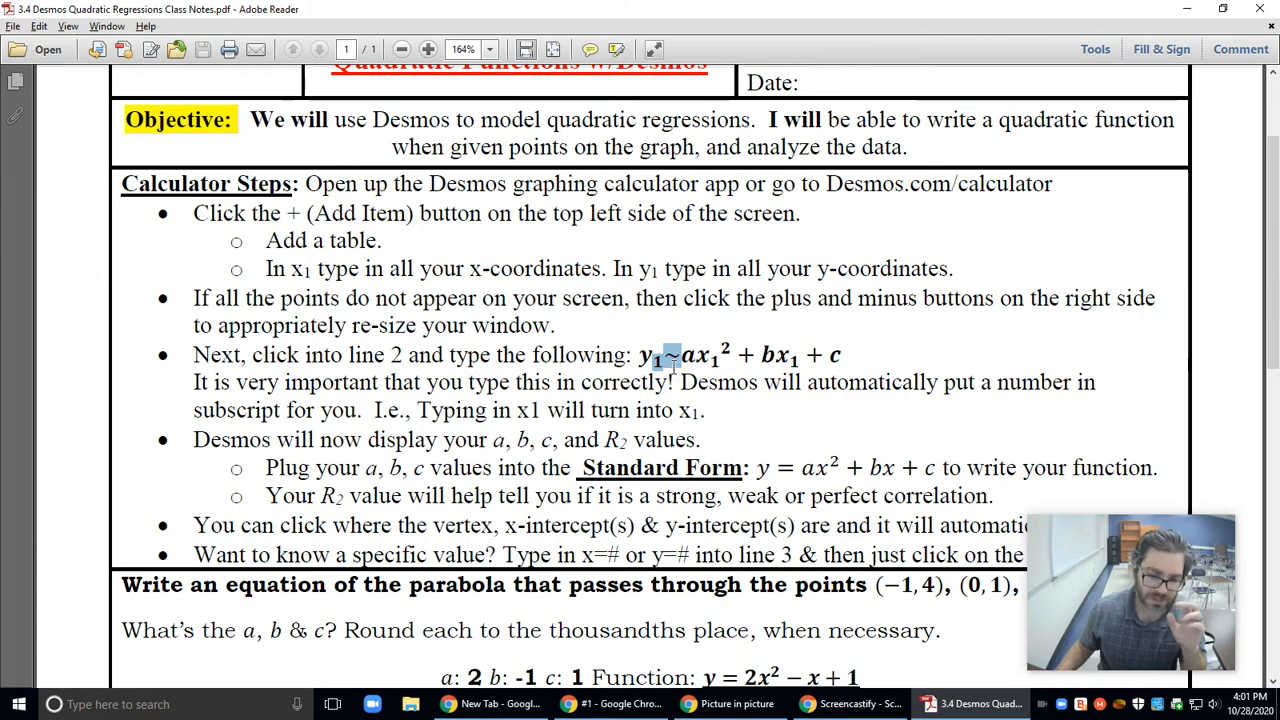
click(632, 706)
click(606, 638)
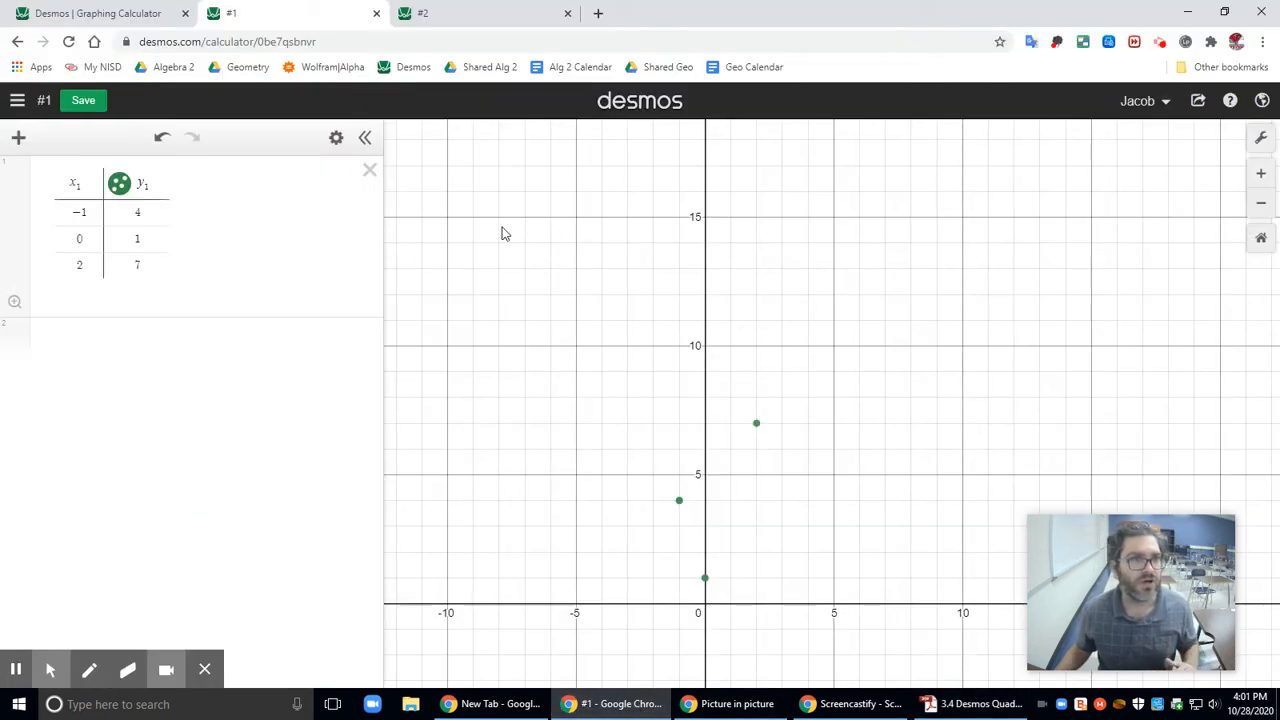
click(98, 338)
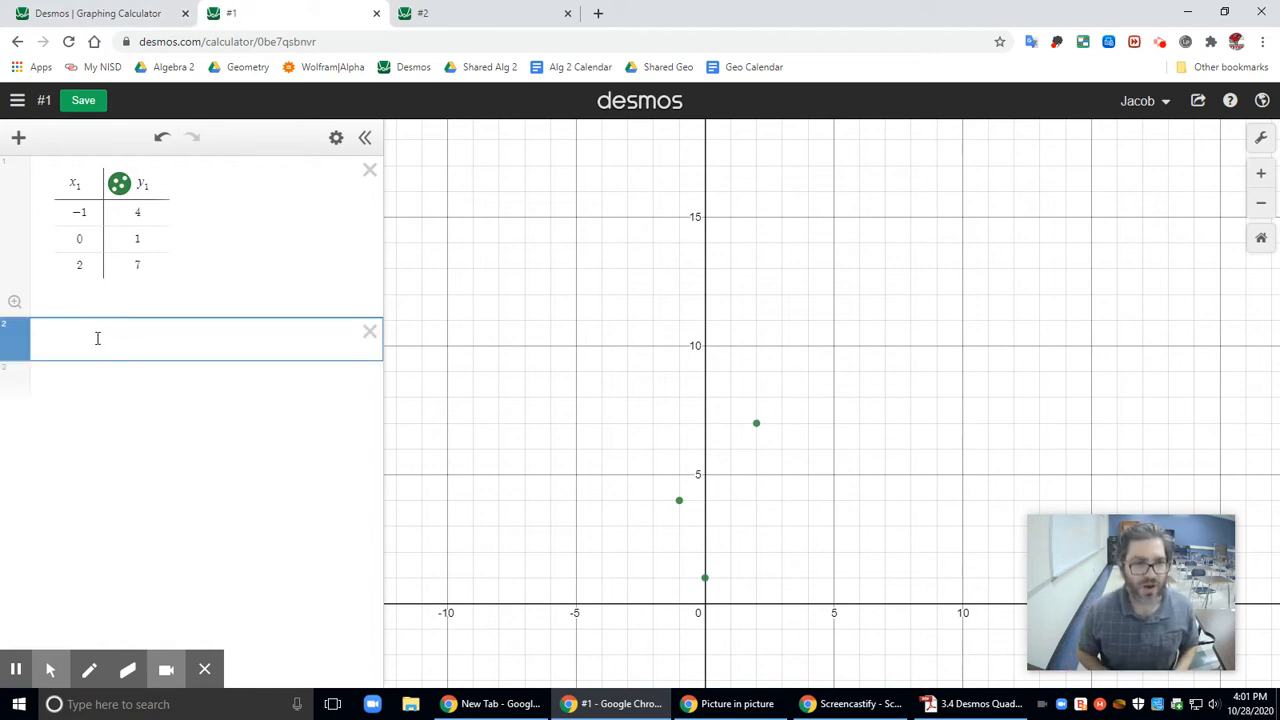
click(141, 185)
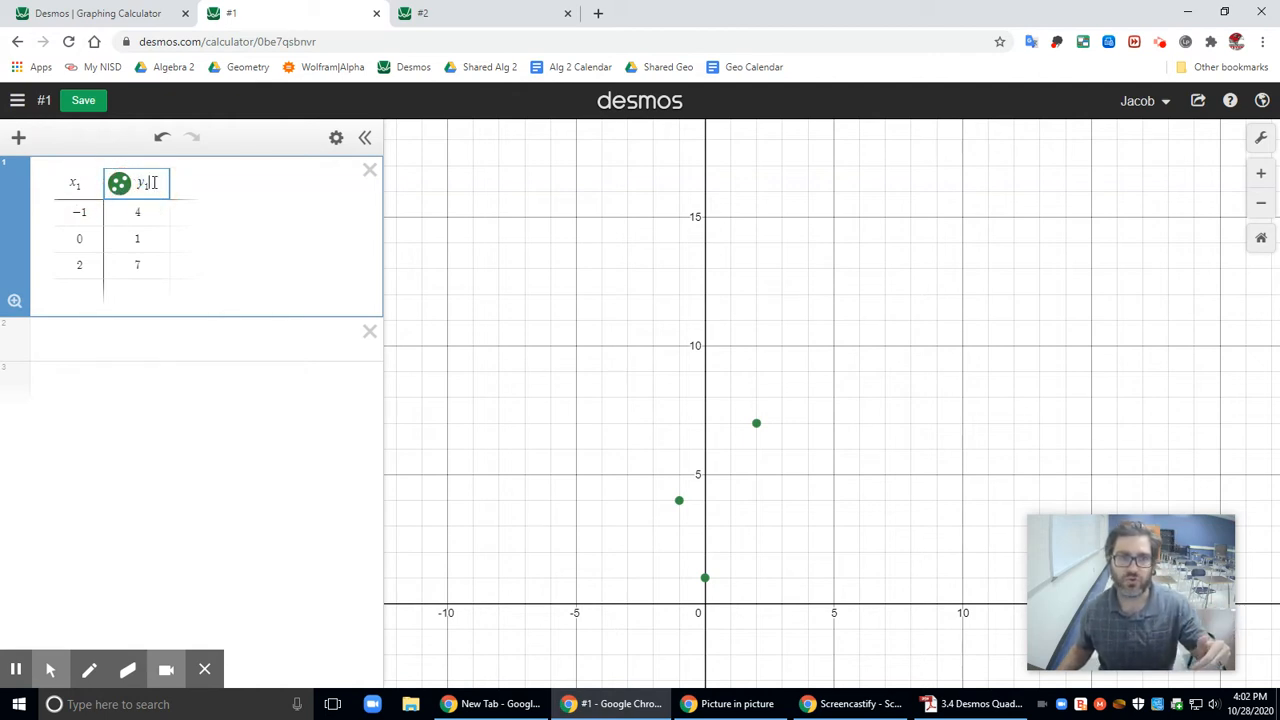
click(120, 331)
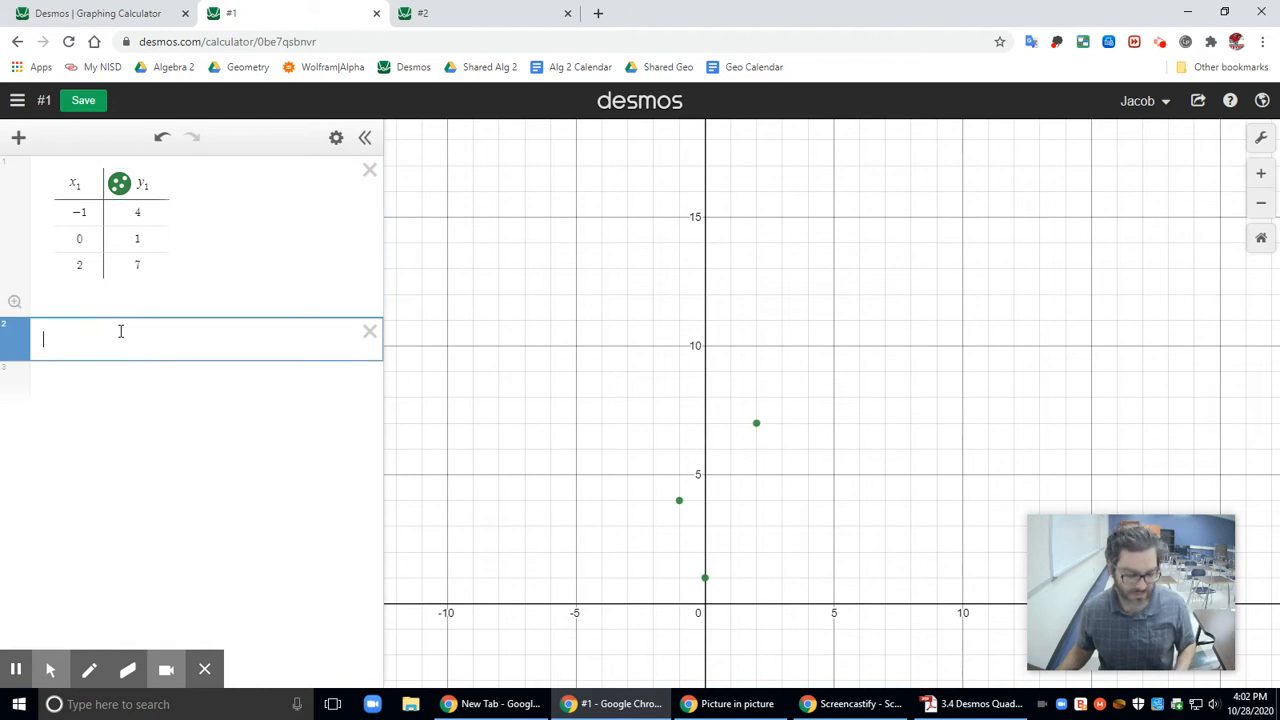
text(x)
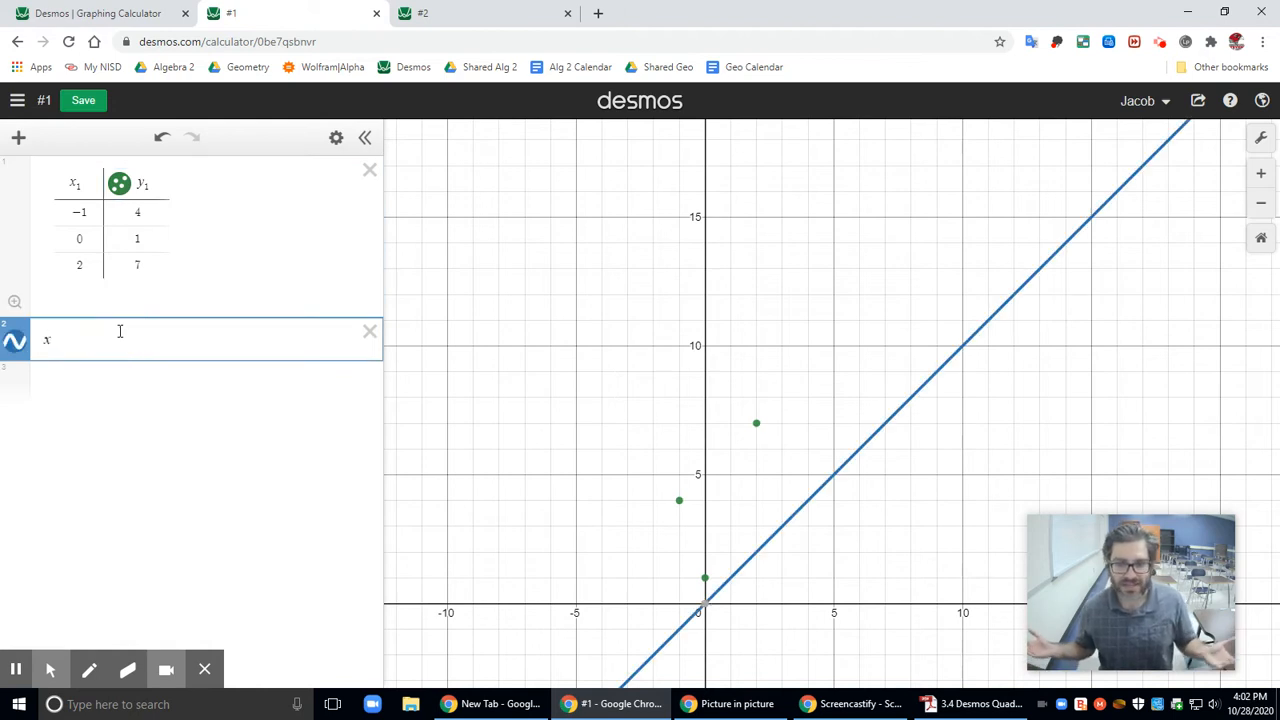
text(_1)
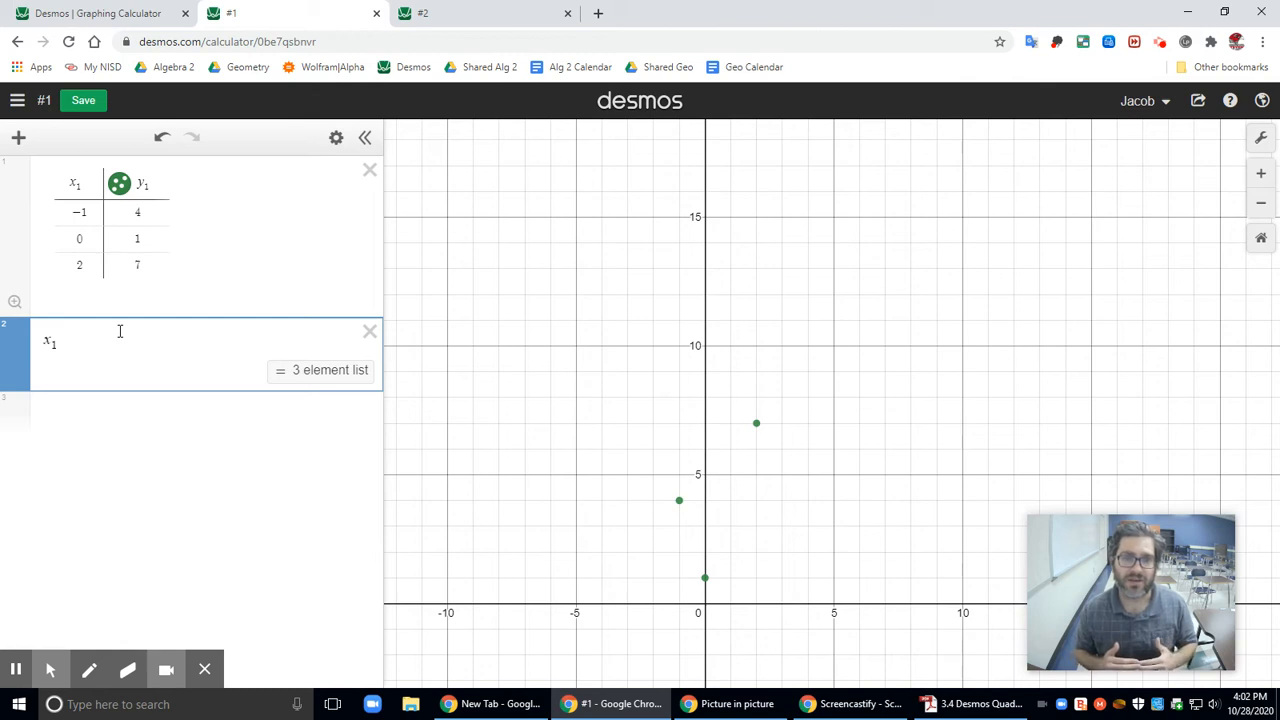
key(BackSpace)
key(BackSpace)
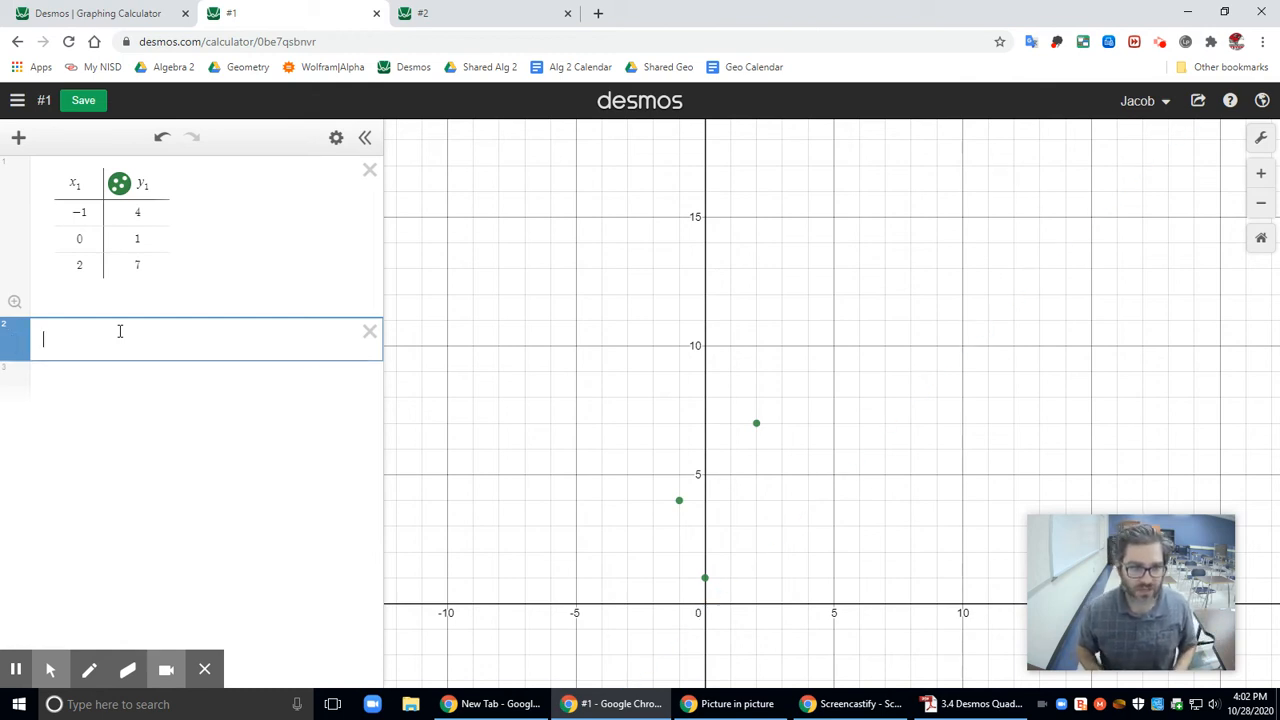
Begin the regression expression on the empty line below the table with y₁ followed by a tilde
text(y1)
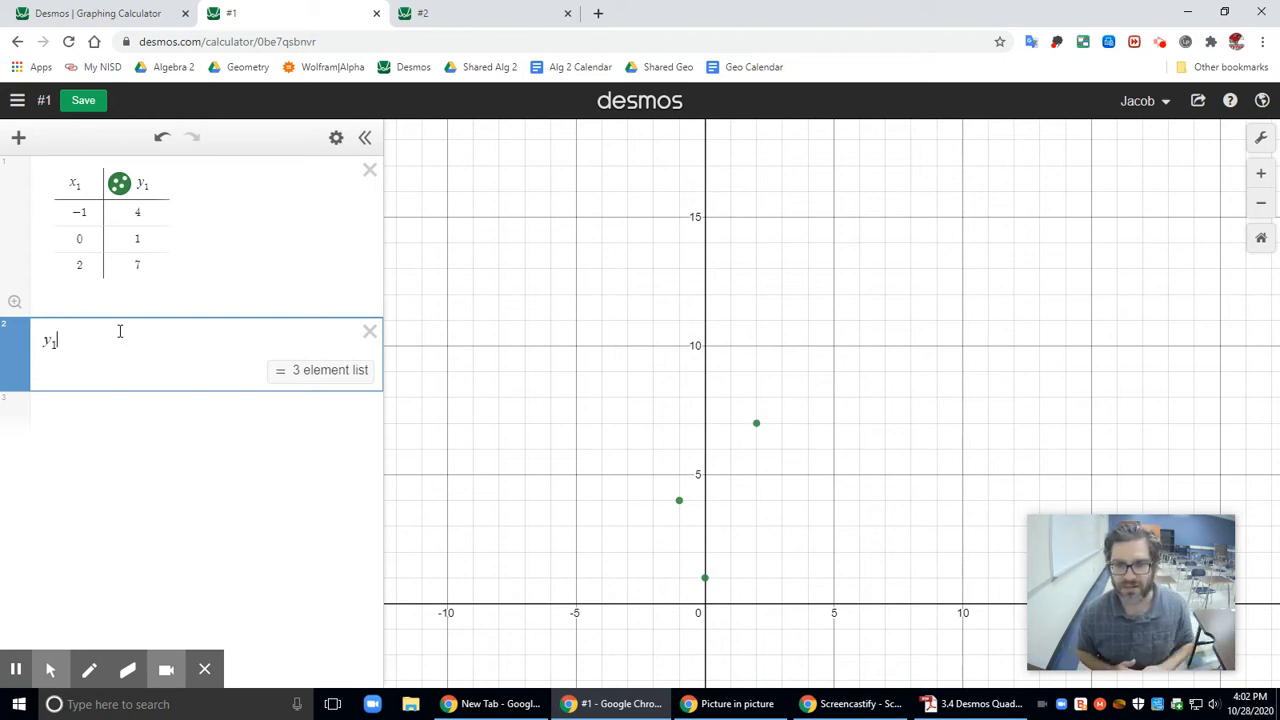
text(=)
key(BackSpace)
text(=)
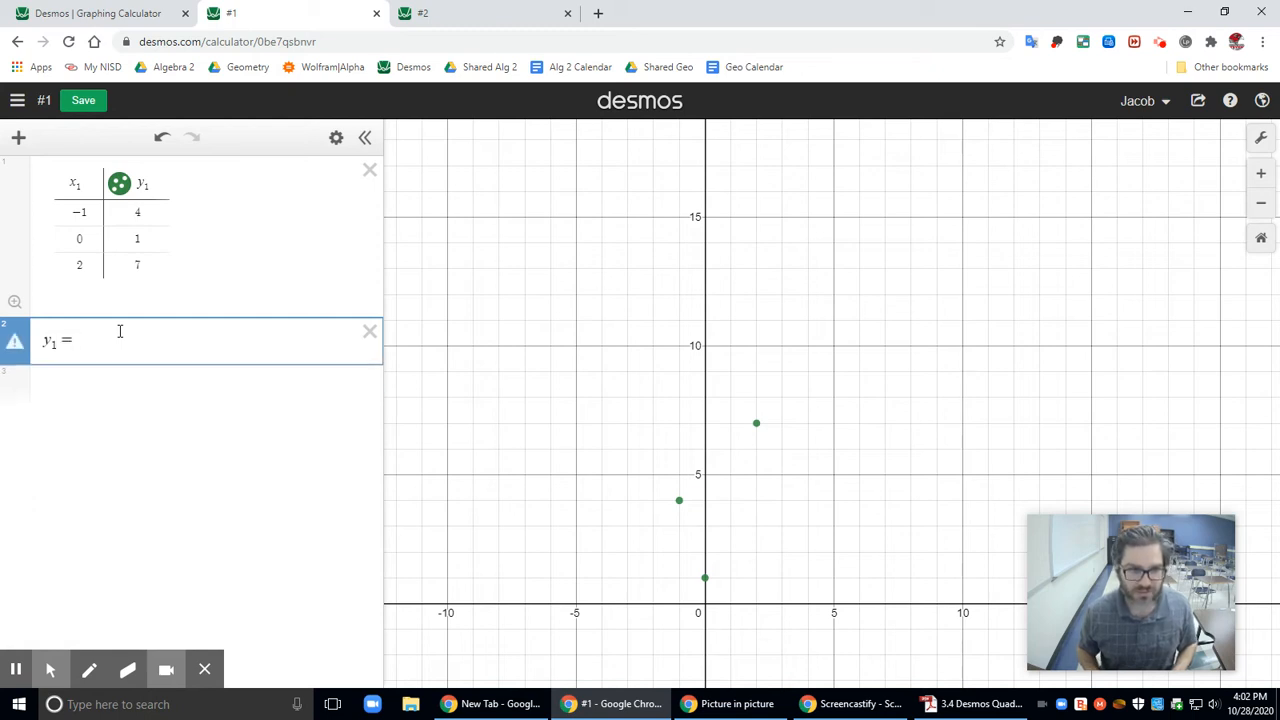
key(BackSpace)
click(204, 669)
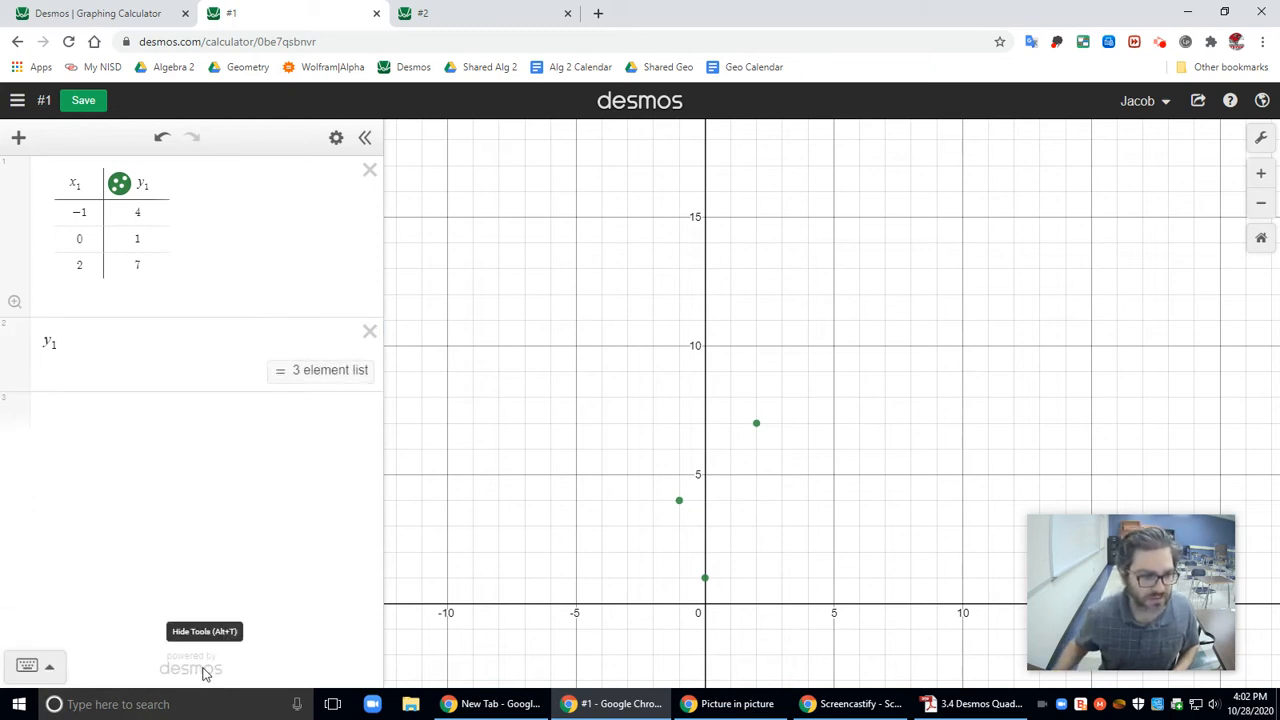
click(27, 665)
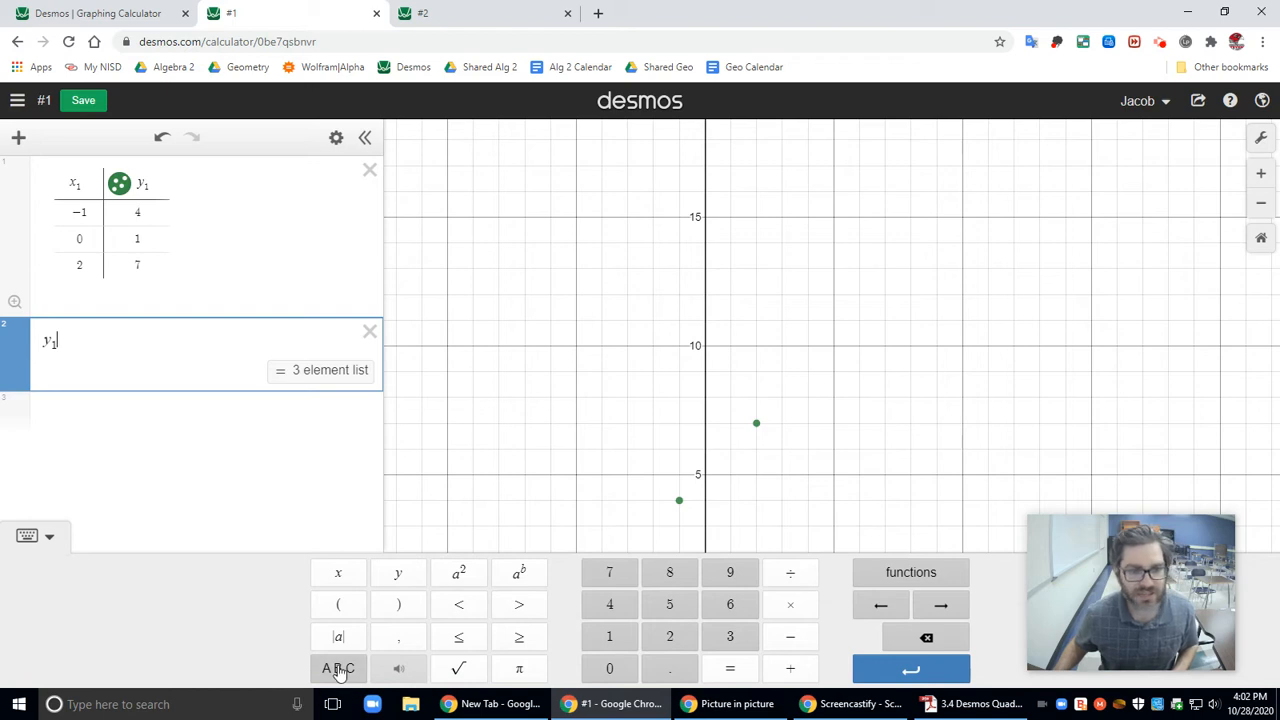
click(338, 668)
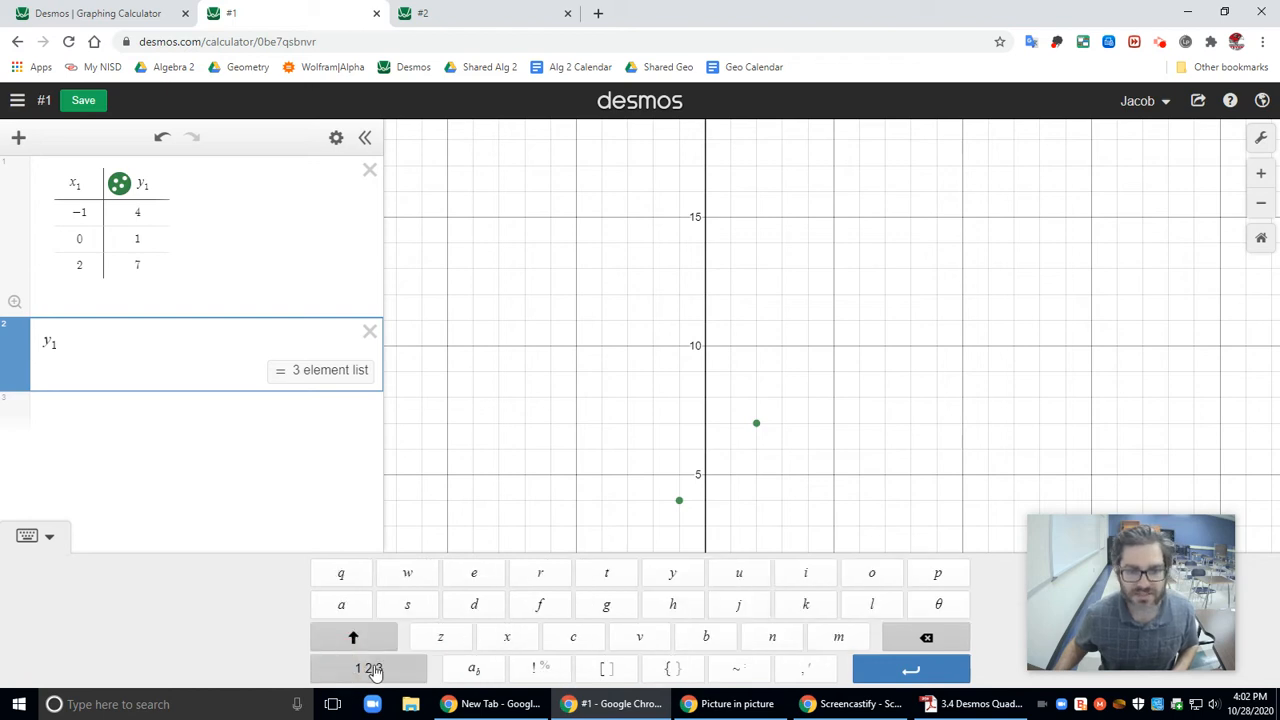
click(736, 675)
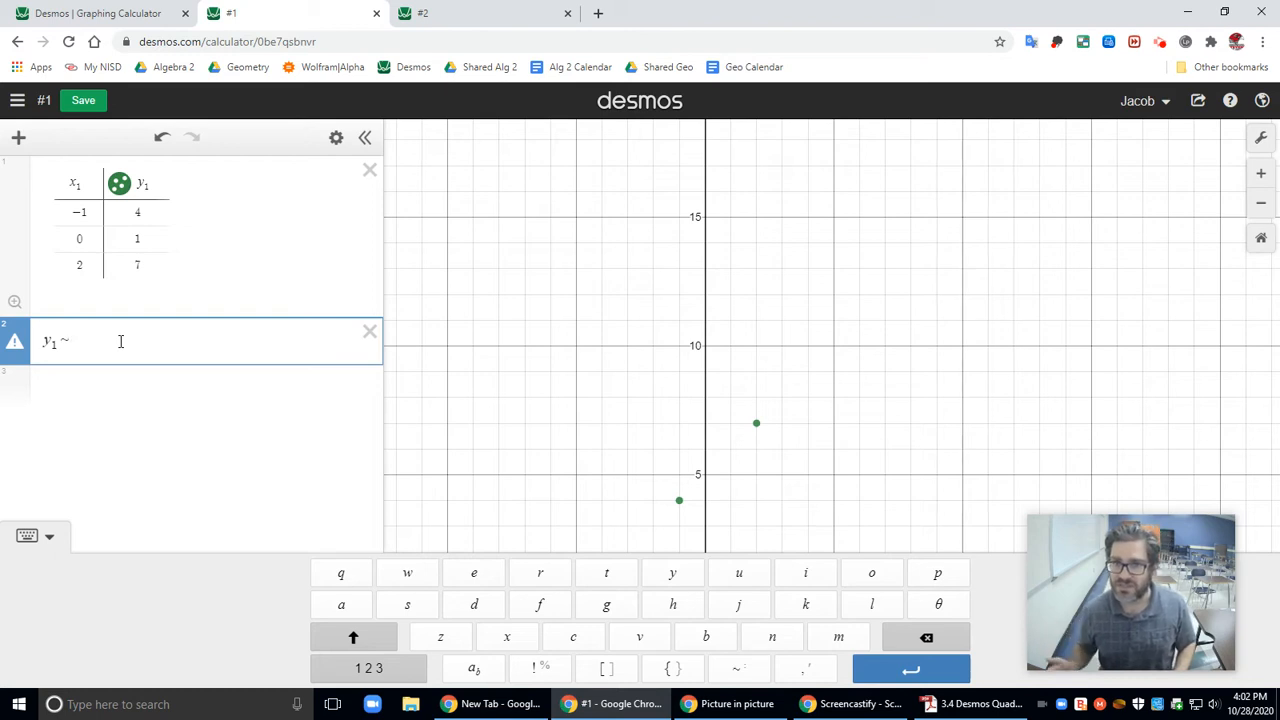
Complete the regression expression with ax₁² + bx₁ + c after the tilde, and hide the on-screen keypad
text(a)
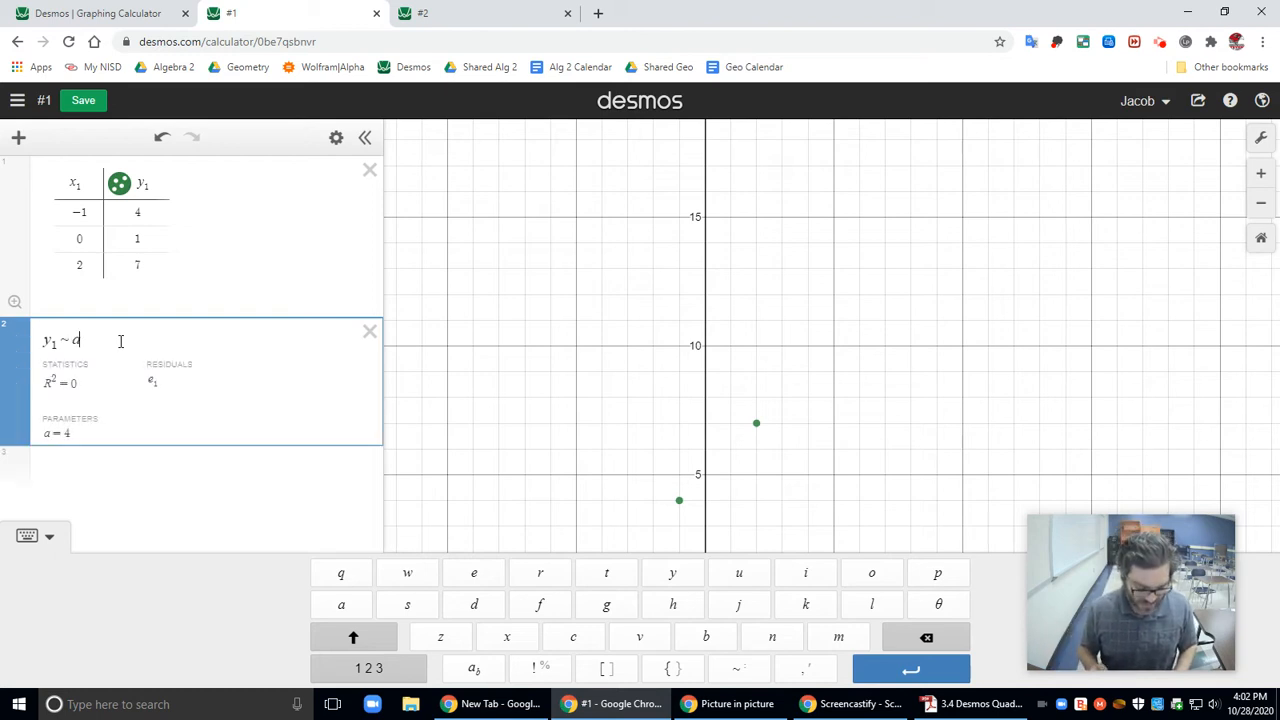
text(x1)
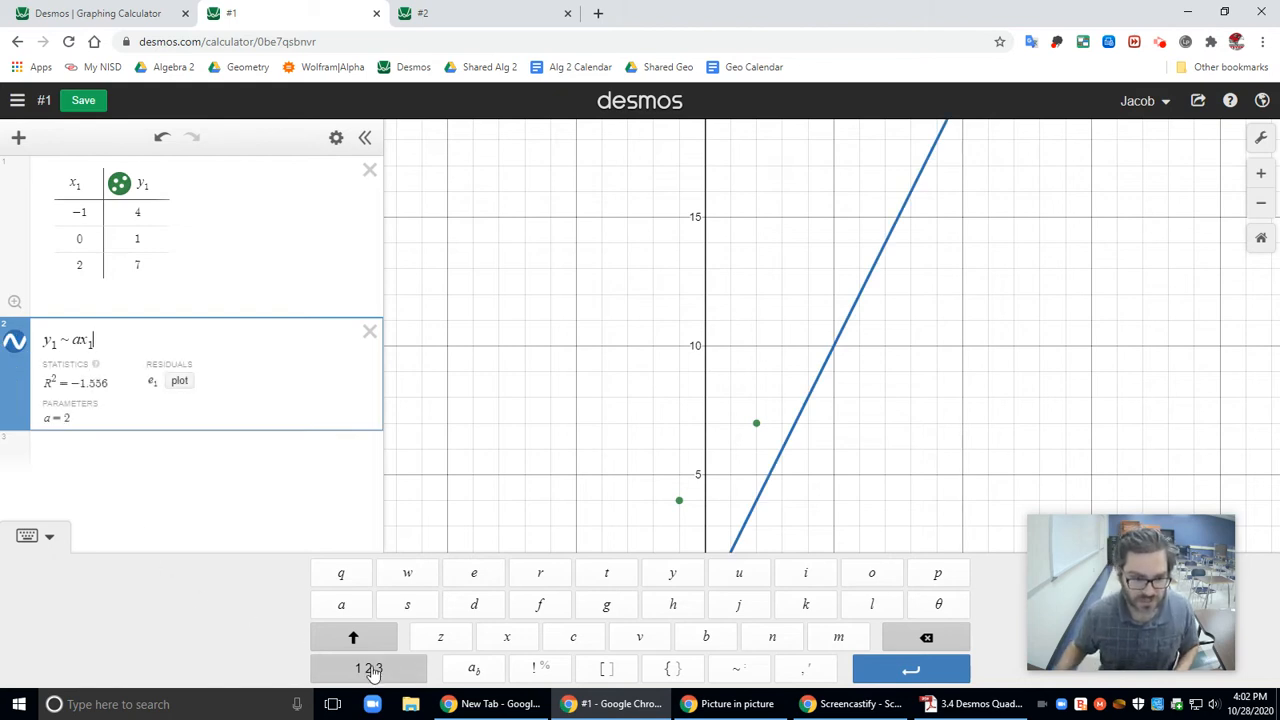
click(399, 678)
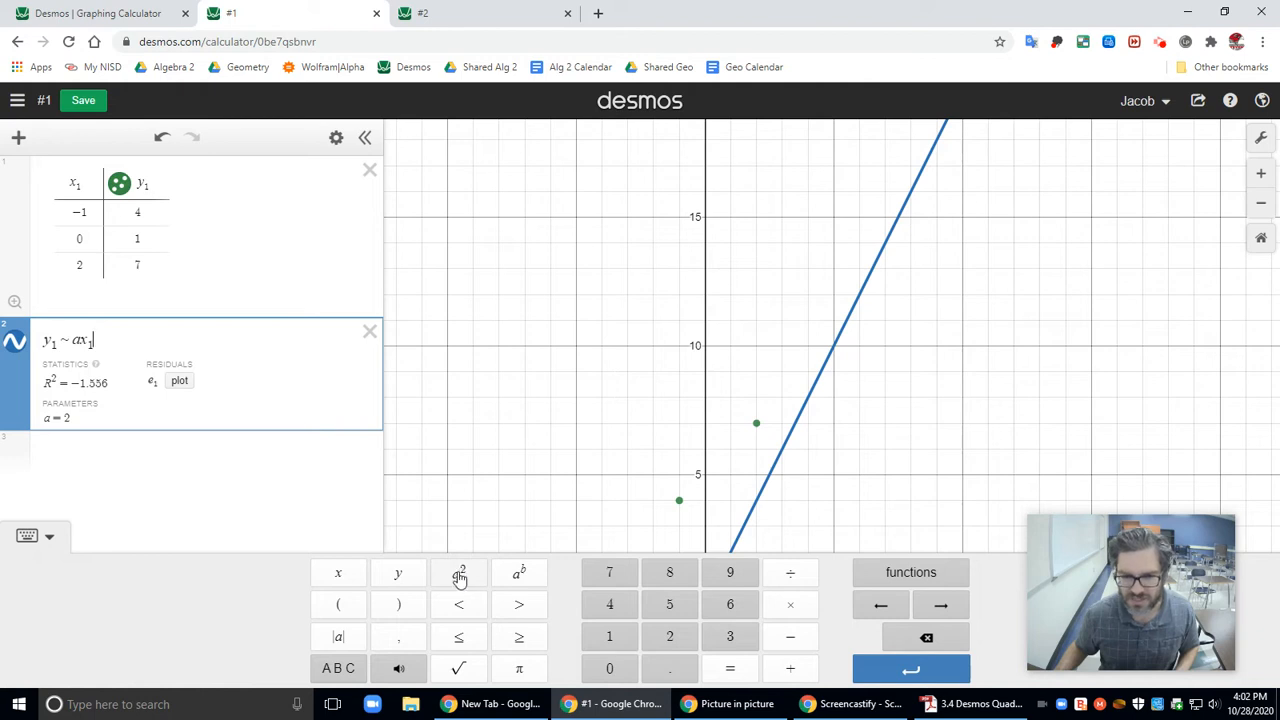
click(521, 579)
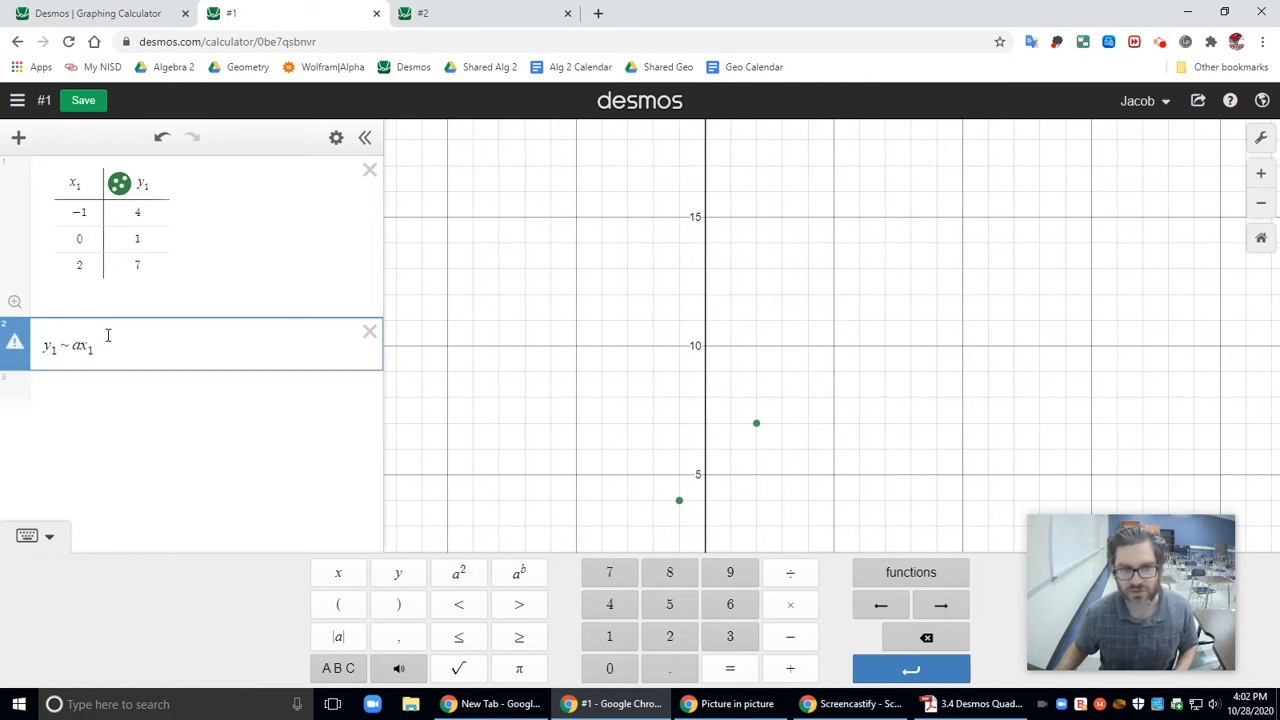
text(2)
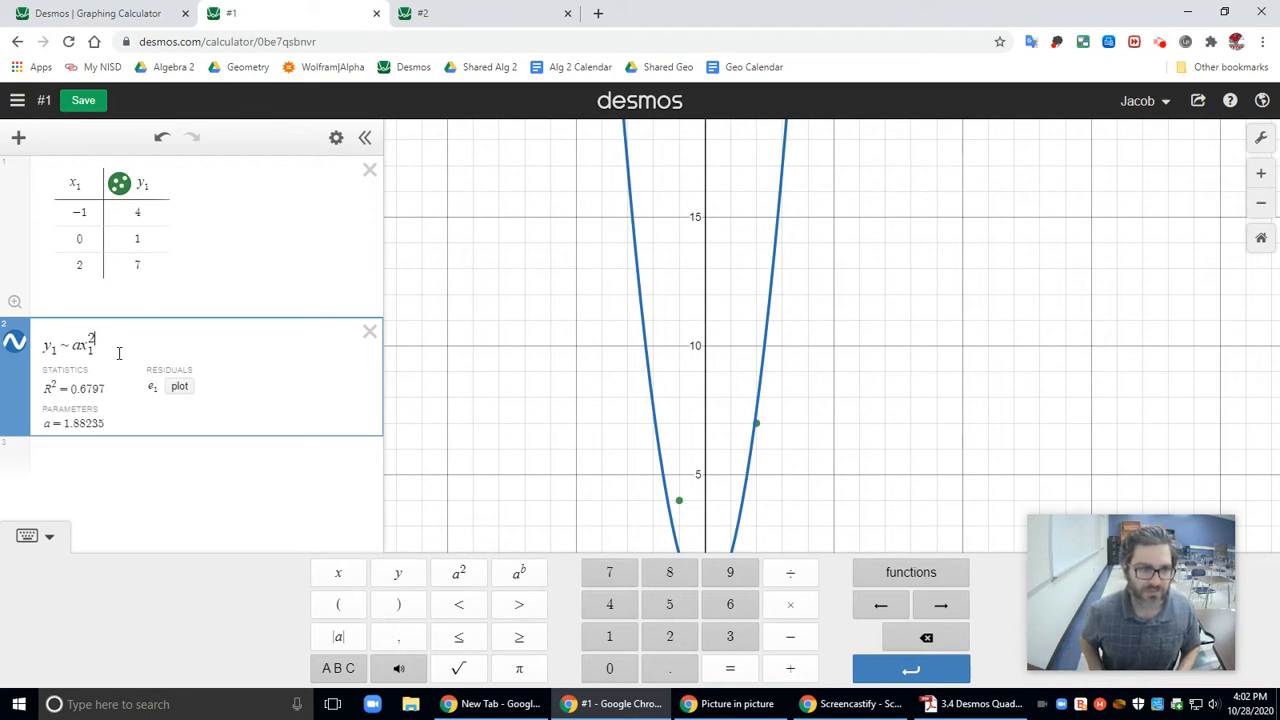
key(Right)
text(+ b)
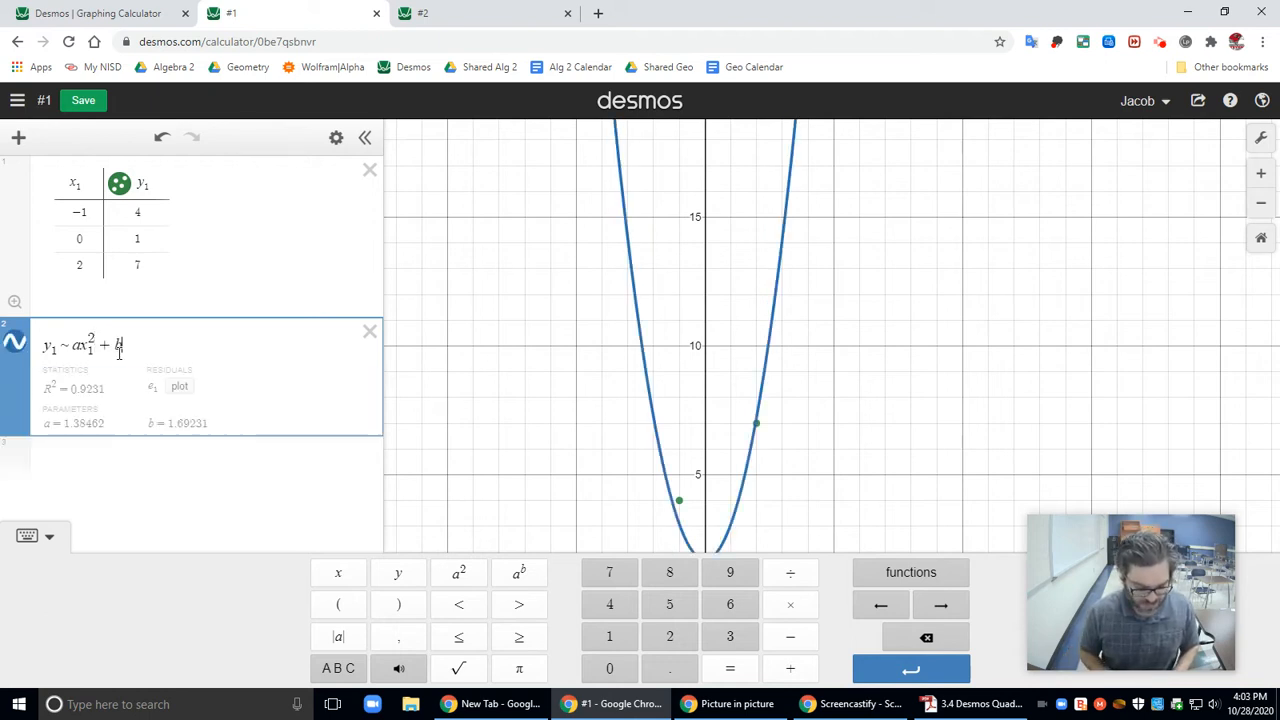
text(x + c)
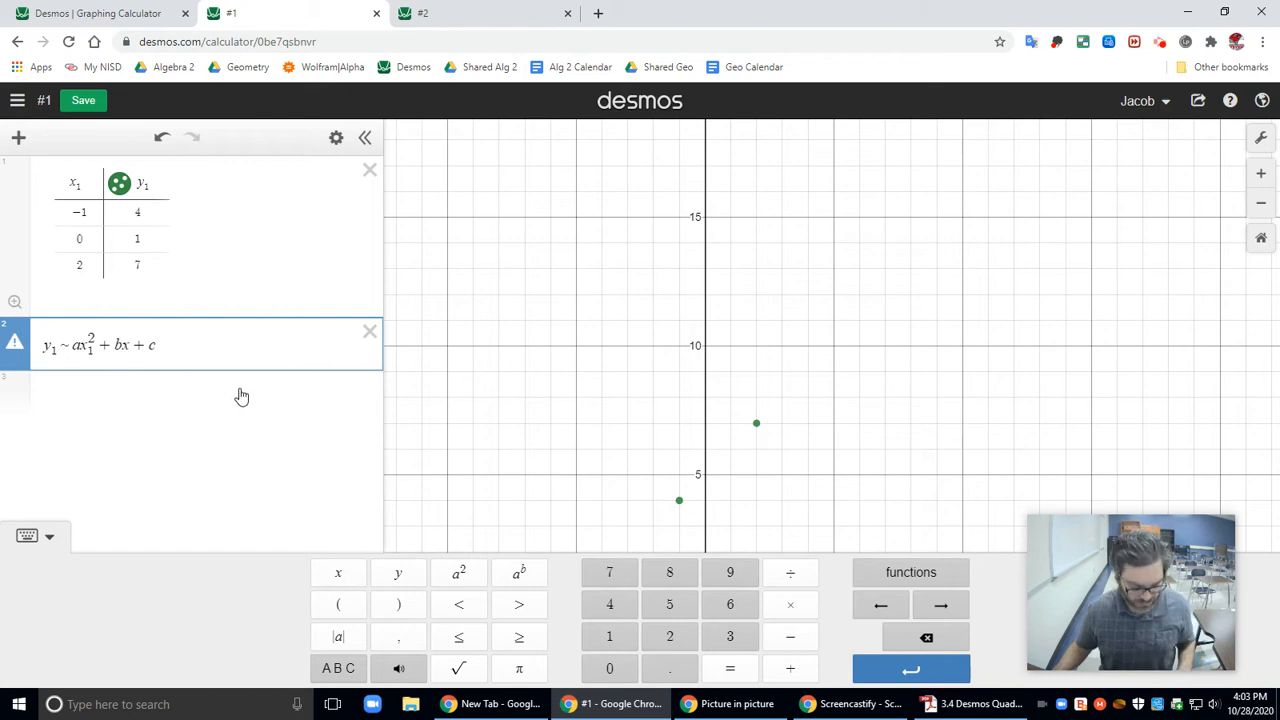
text(1)
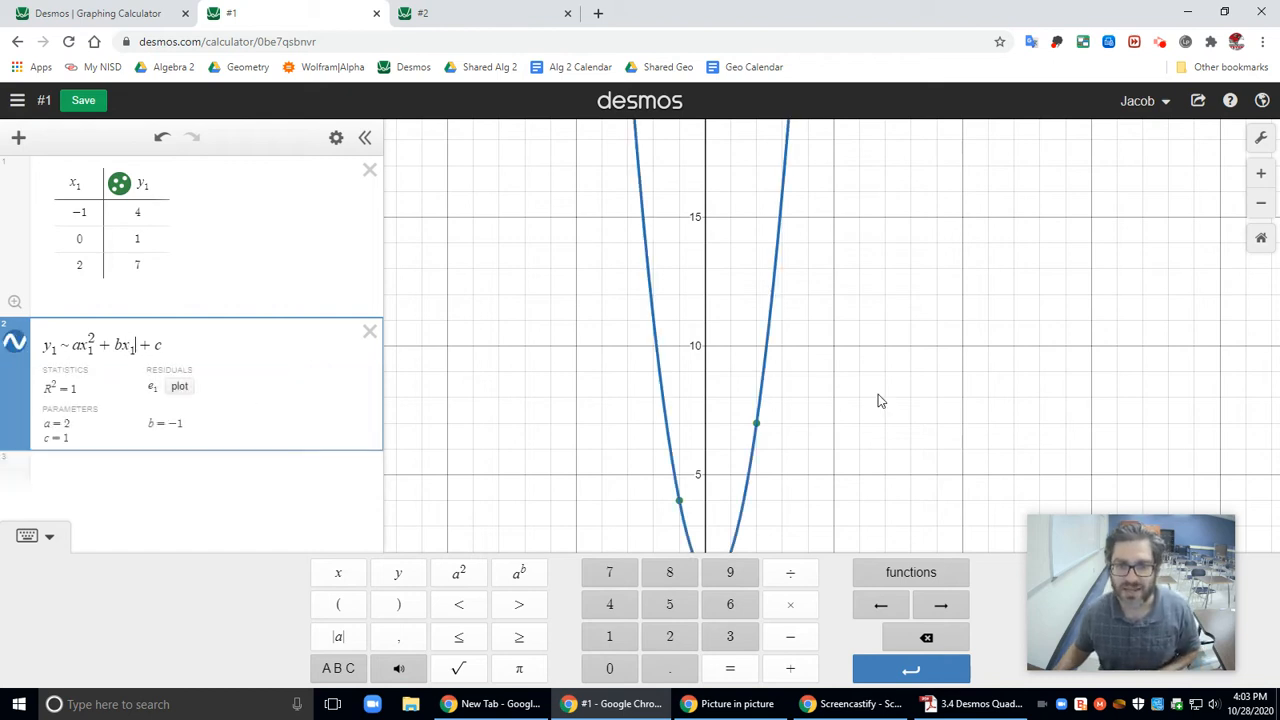
click(47, 536)
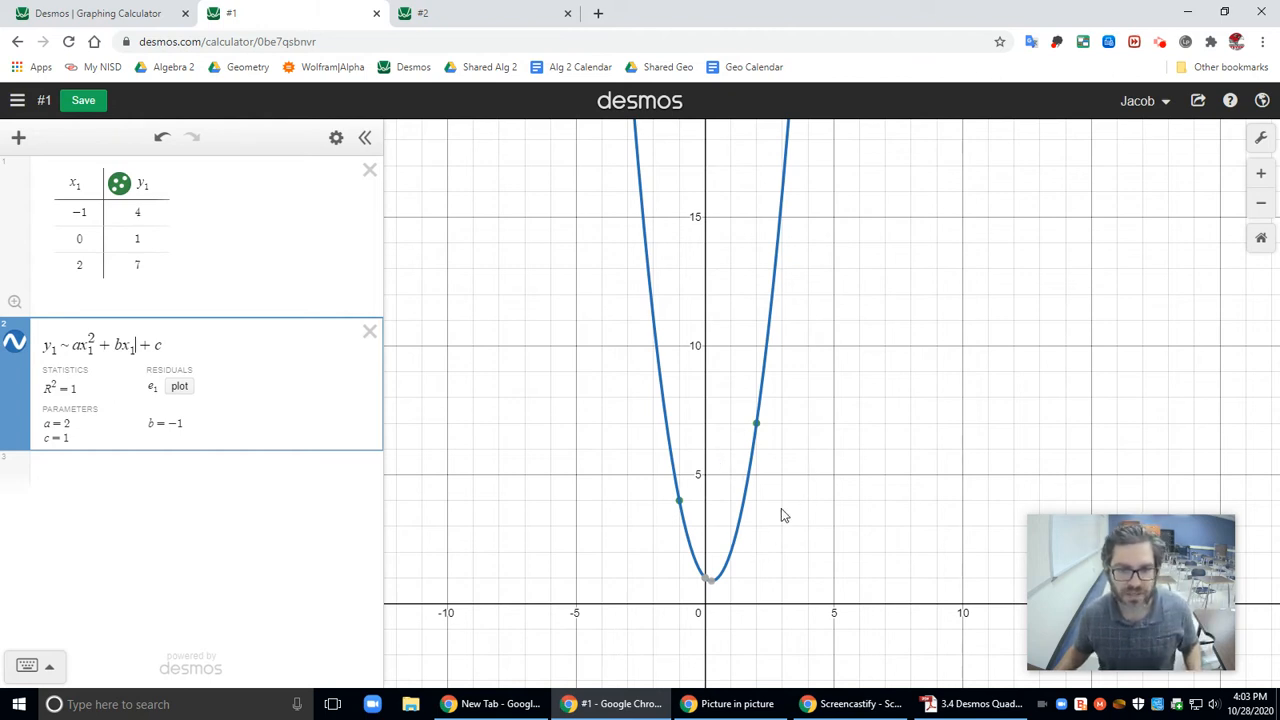
Toggle the regression curve off and on, and display the coordinates of its vertex and y-intercept
click(12, 345)
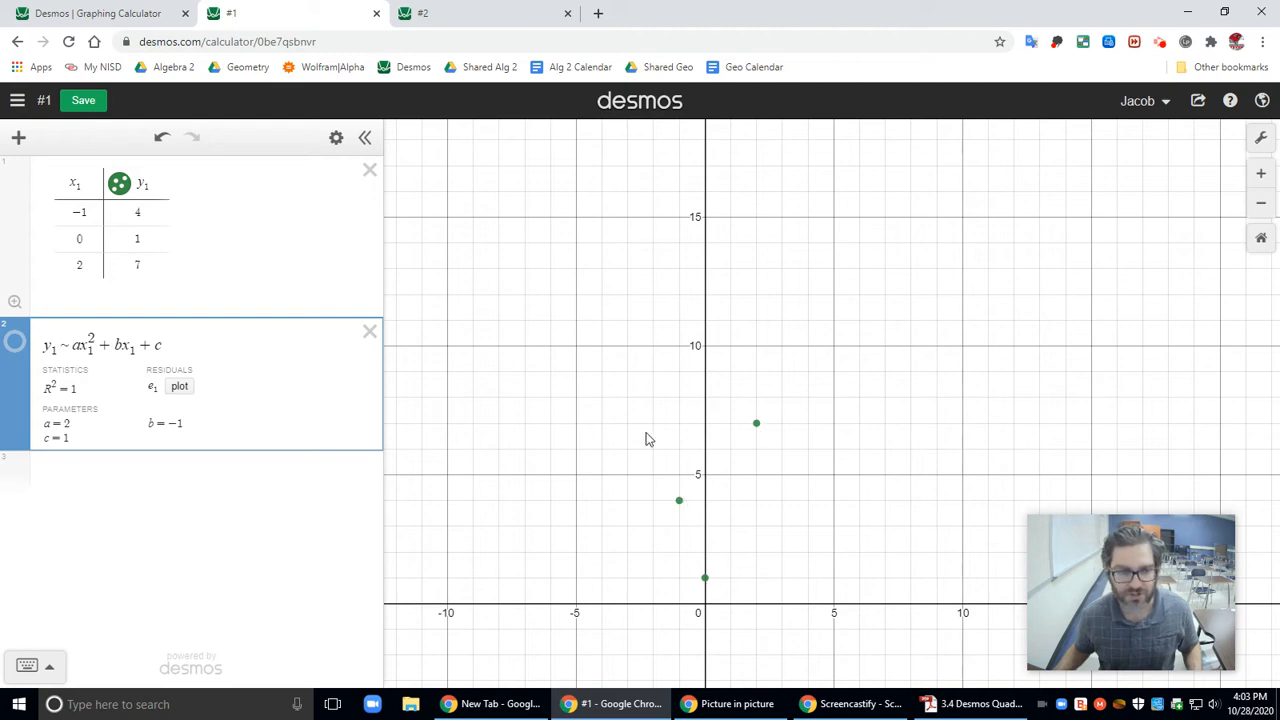
click(14, 343)
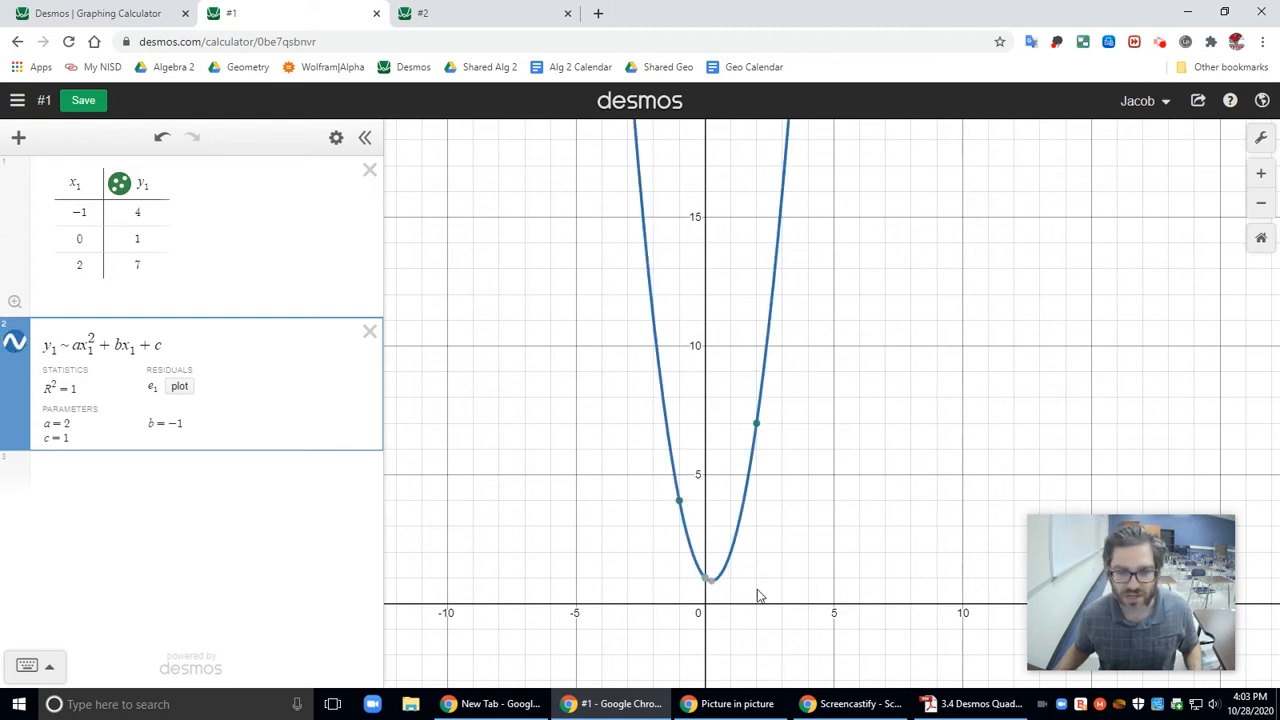
click(1261, 176)
click(1261, 176)
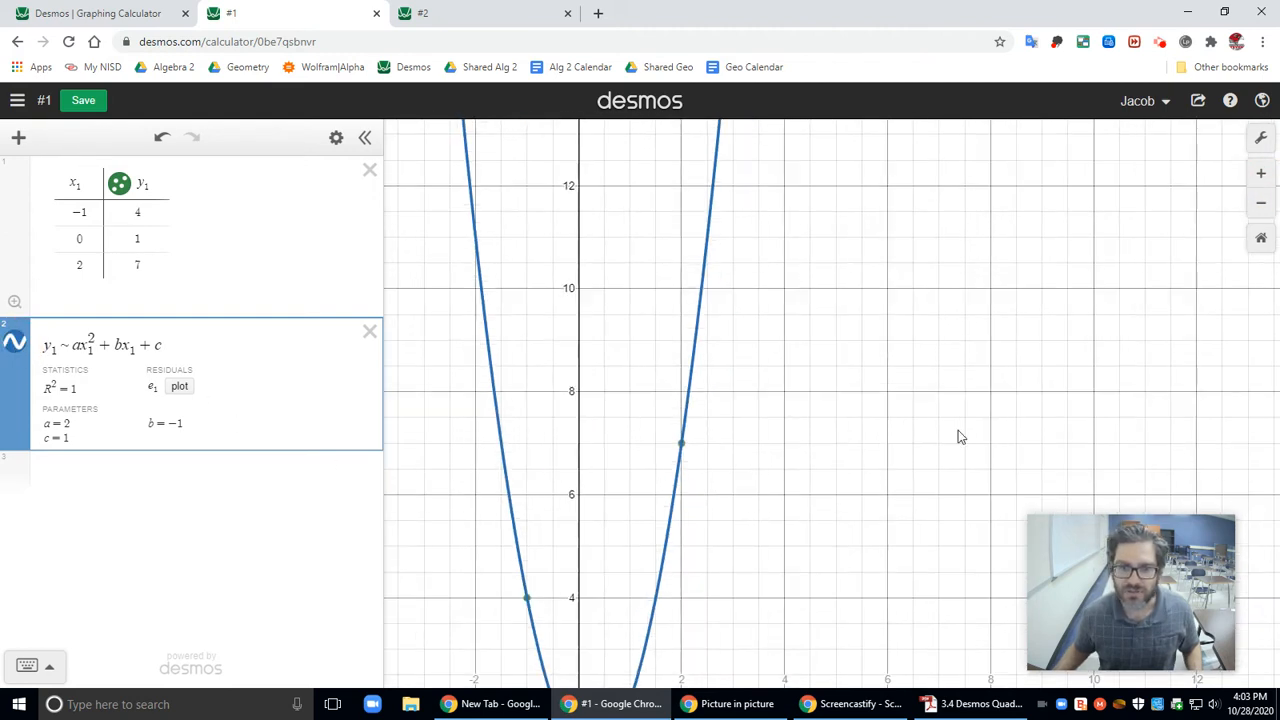
drag(834, 505, 834, 363)
click(593, 540)
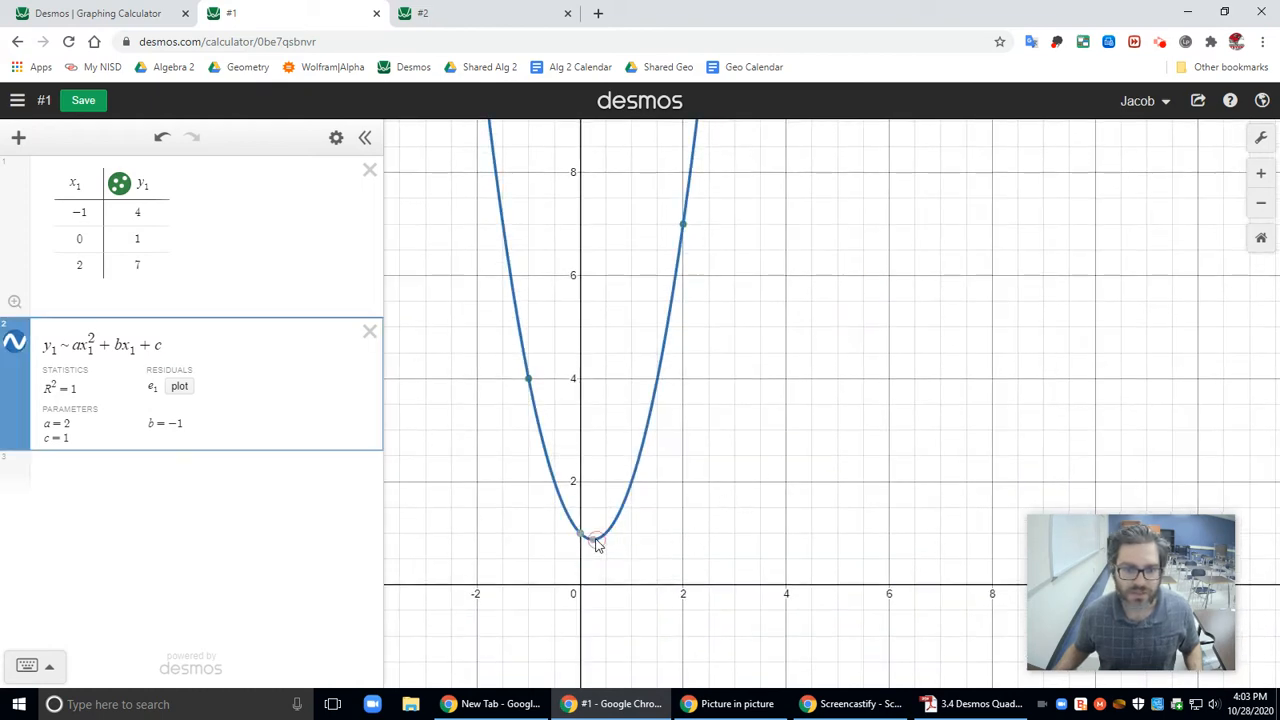
click(581, 533)
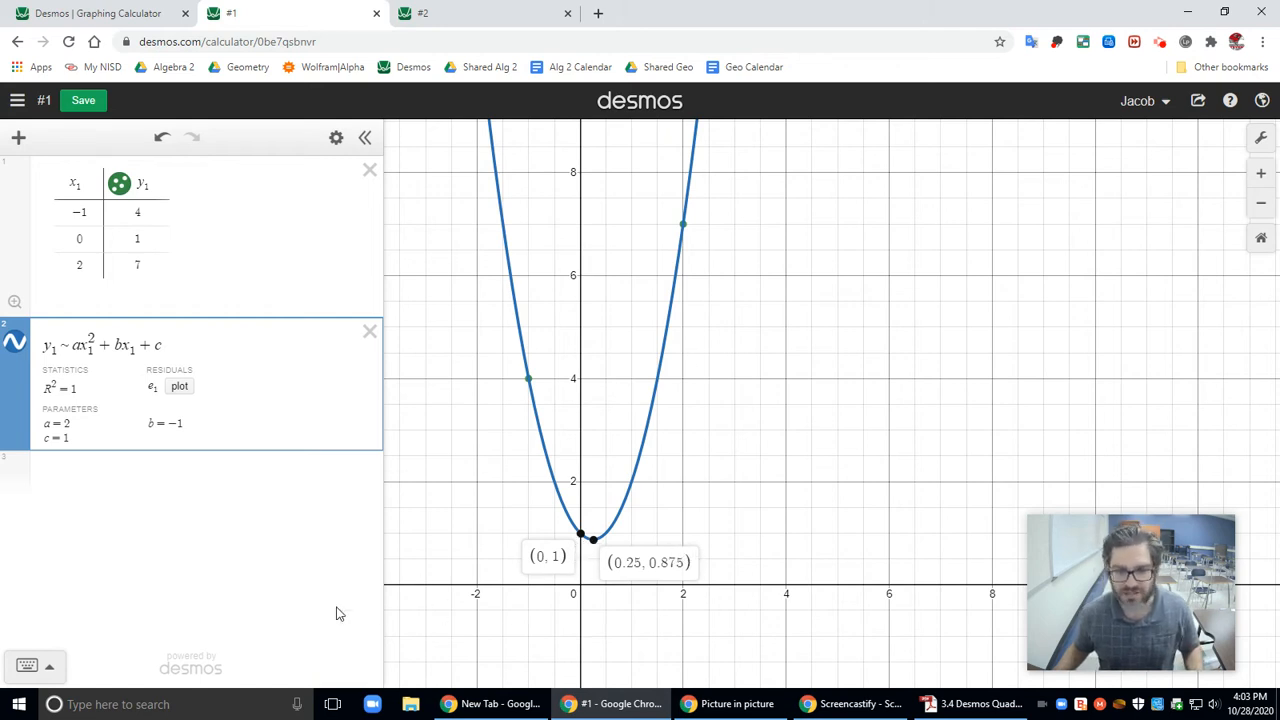
drag(790, 547, 884, 490)
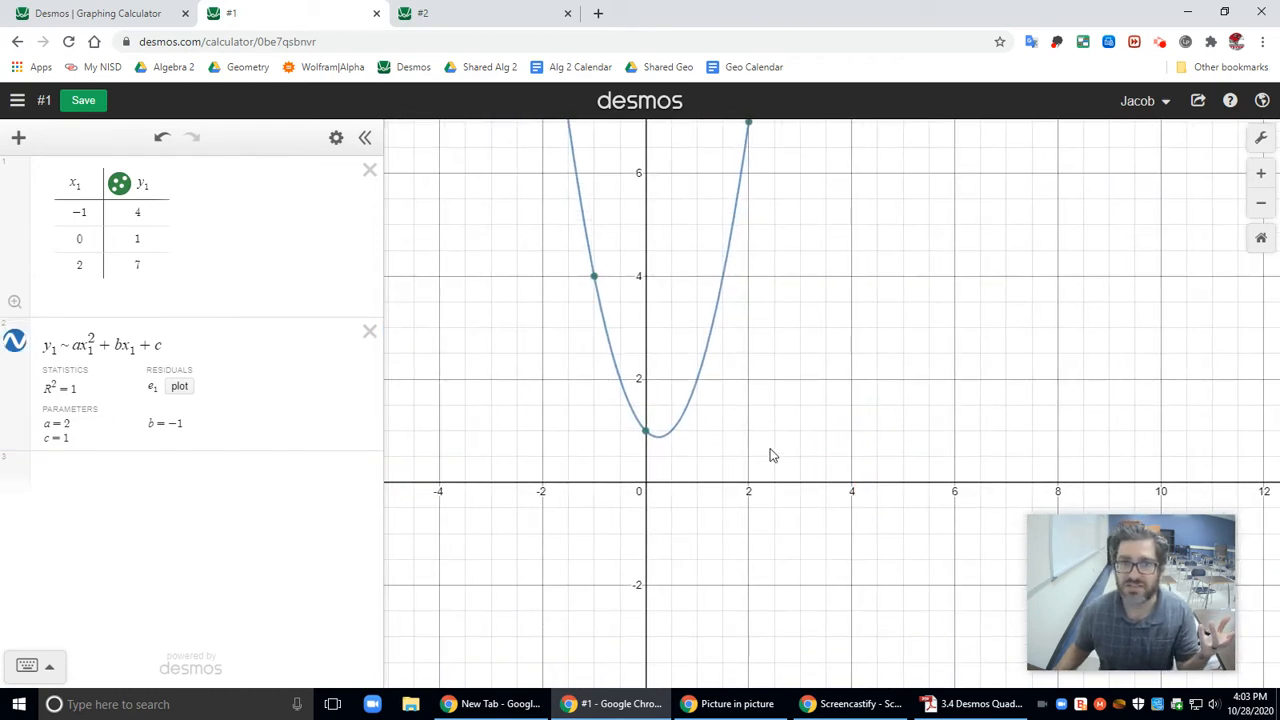
click(659, 440)
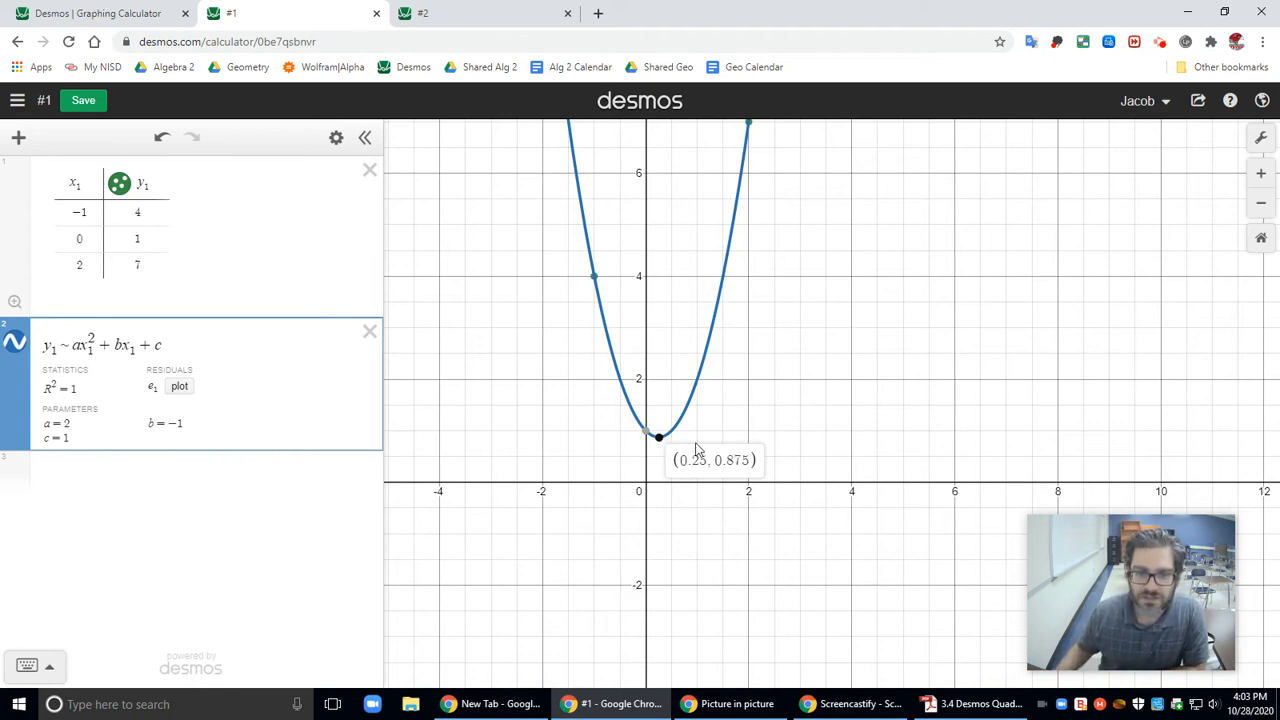
Review the vertex answer and the a, b, c and function line in the class notes PDF, and return to Desmos
click(975, 704)
scroll(748, 450, down, 4)
drag(688, 512, 832, 512)
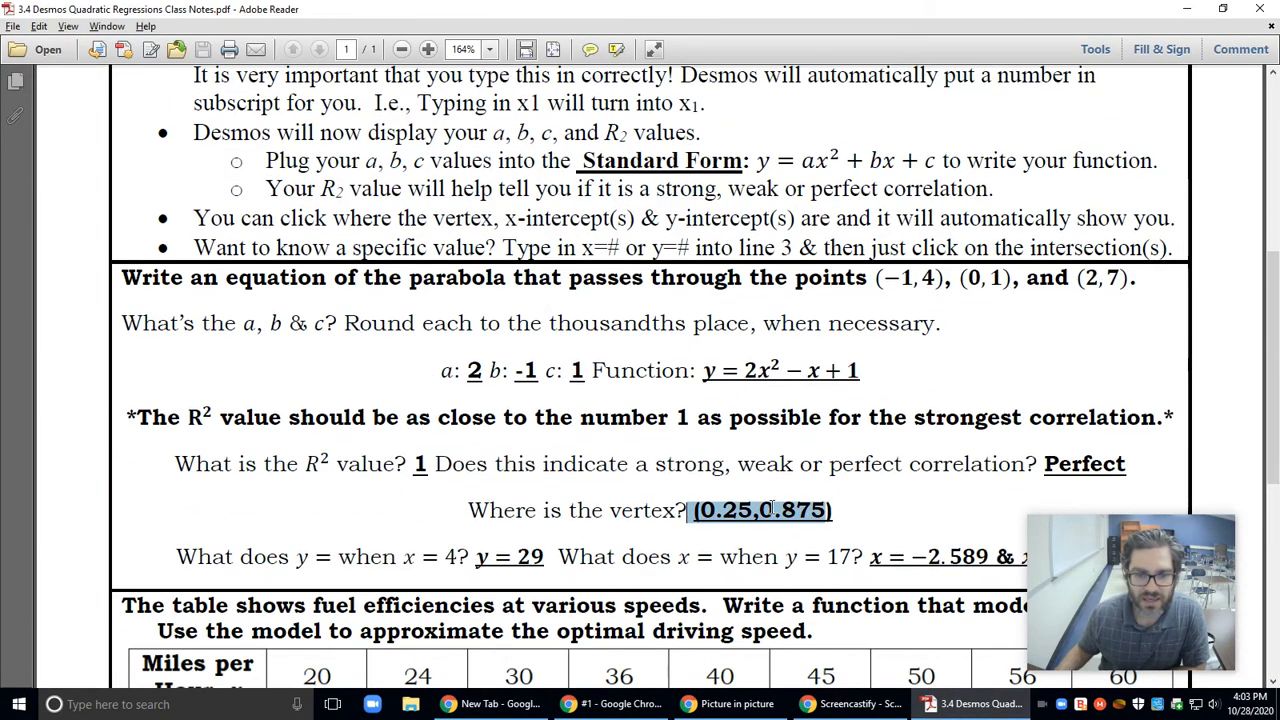
drag(430, 372, 870, 366)
click(958, 703)
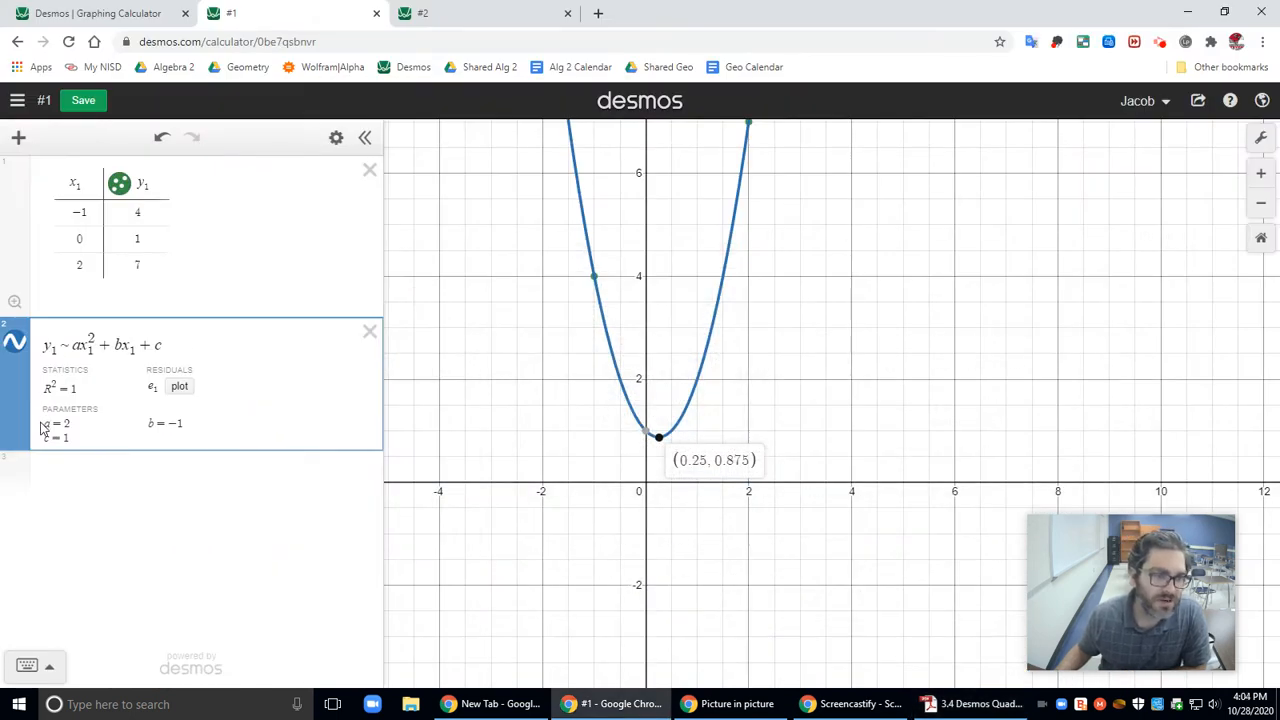
Enlarge the Desmos page, and compare the regression's parameters and R² with the written function in the class notes PDF
click(46, 412)
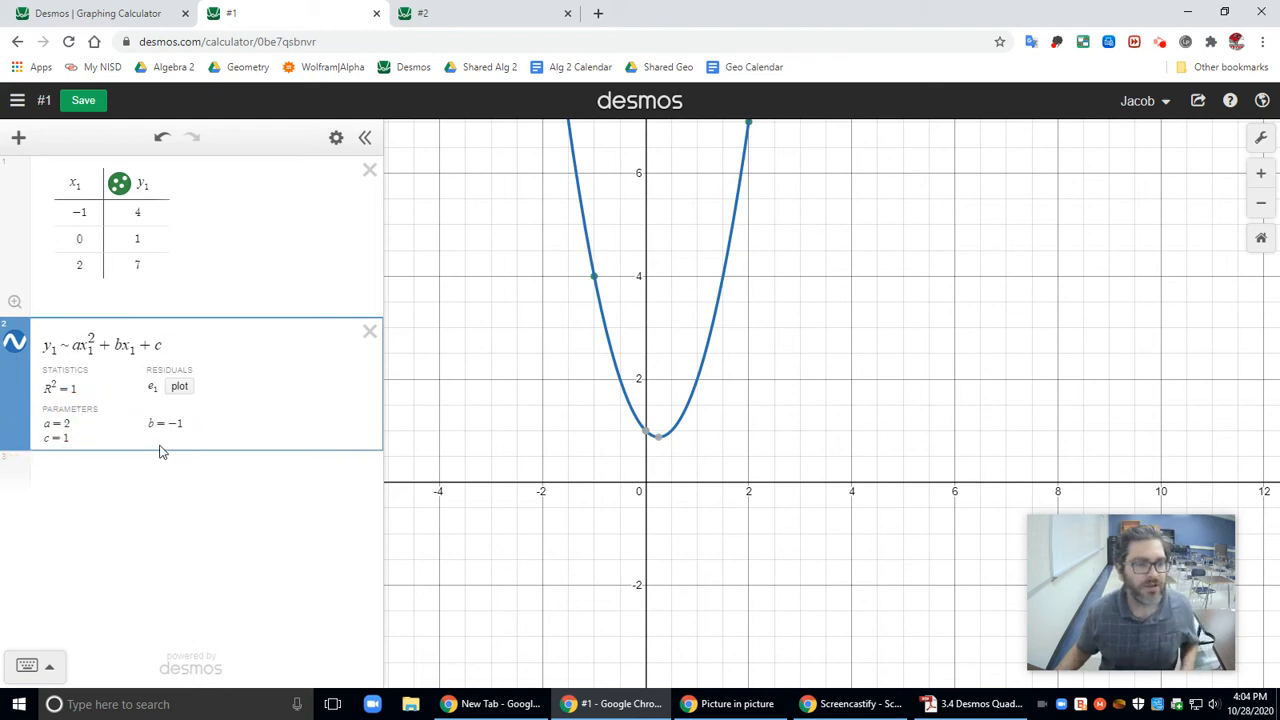
key(ctrl+plus)
key(ctrl+plus)
key(ctrl+plus)
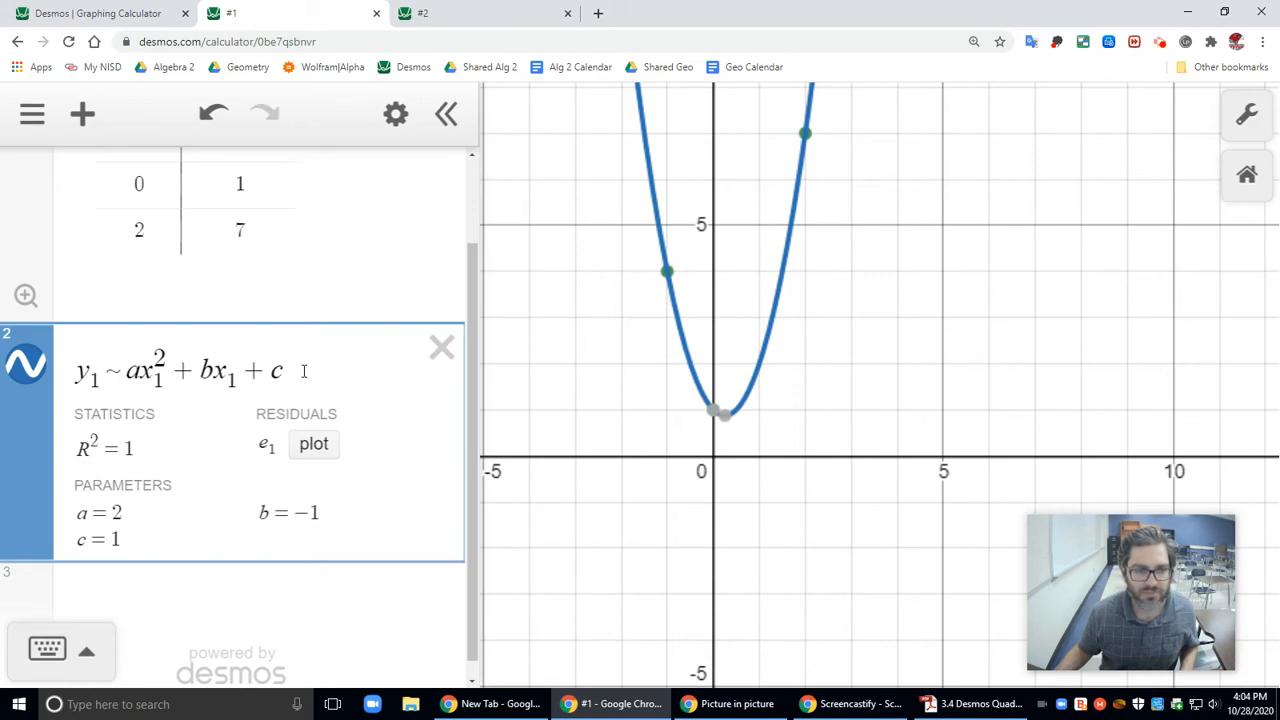
click(975, 704)
click(728, 371)
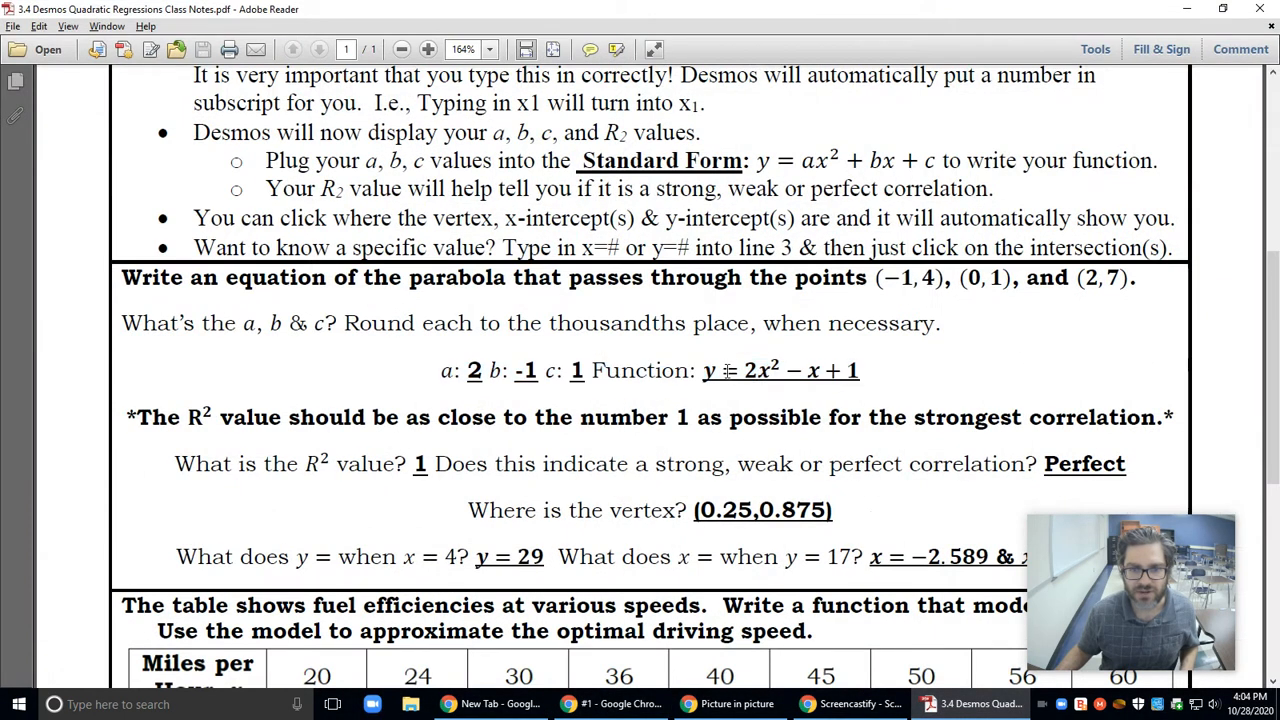
click(951, 708)
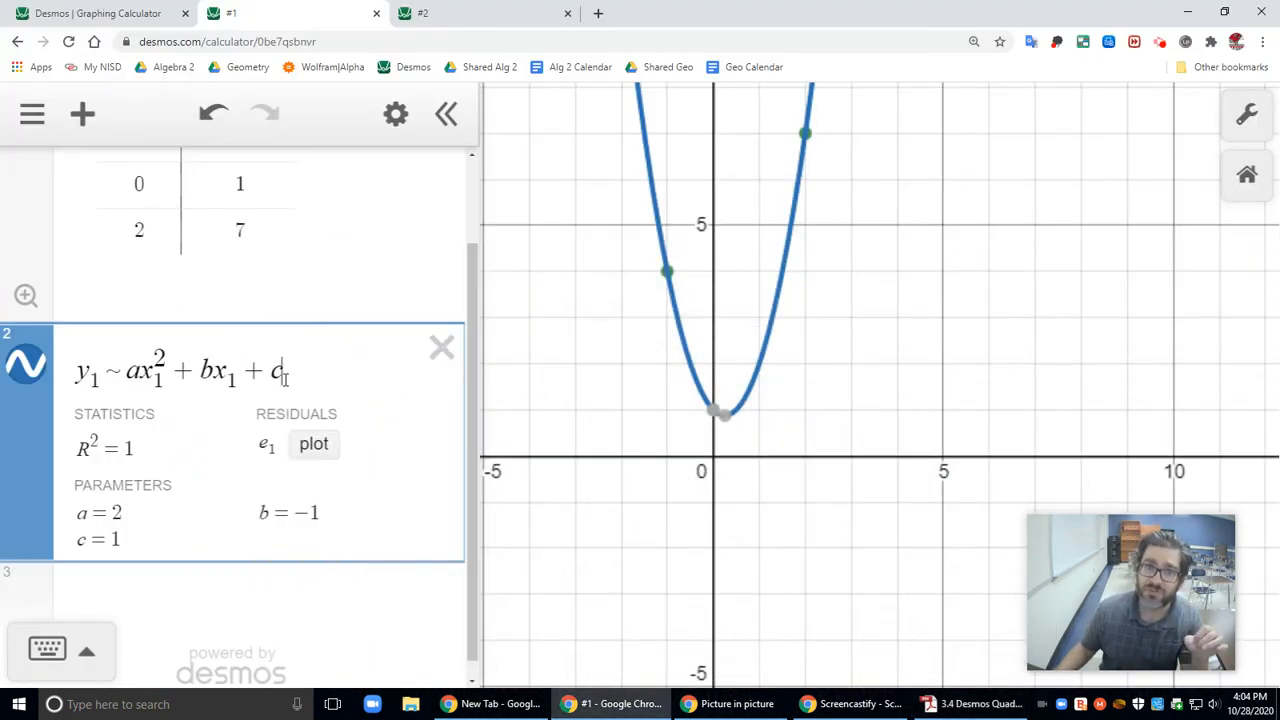
mouse_move(80, 450)
mouse_down()
mouse_move(128, 440)
mouse_move(78, 453)
mouse_move(95, 432)
mouse_up()
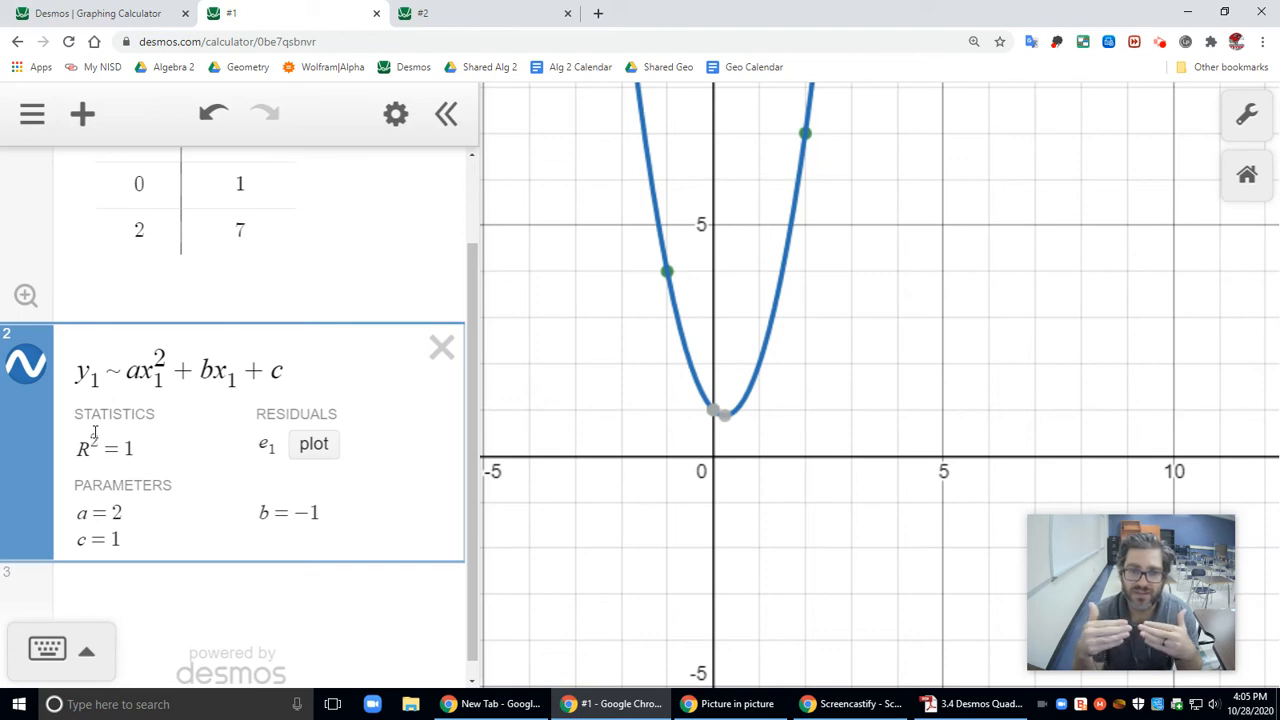
Read the question about y when x = 4 in the class notes PDF, and graph x = 4 on line 3 in Desmos
click(164, 578)
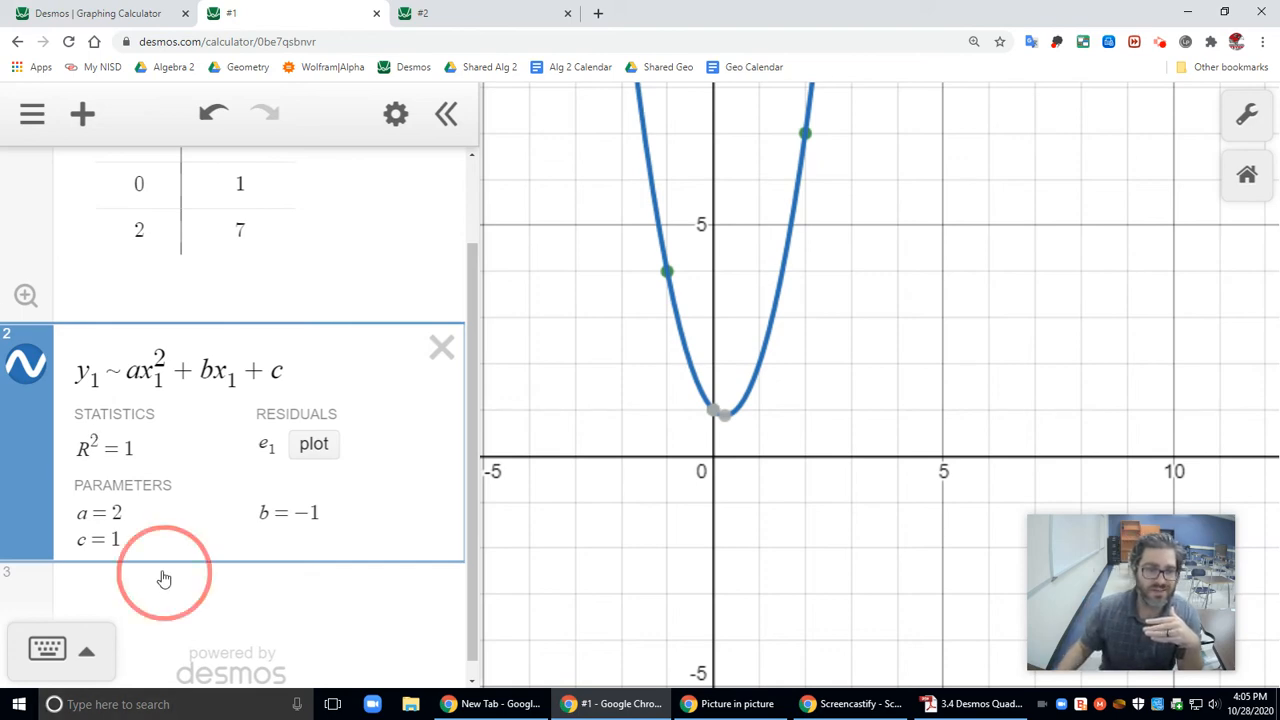
click(975, 704)
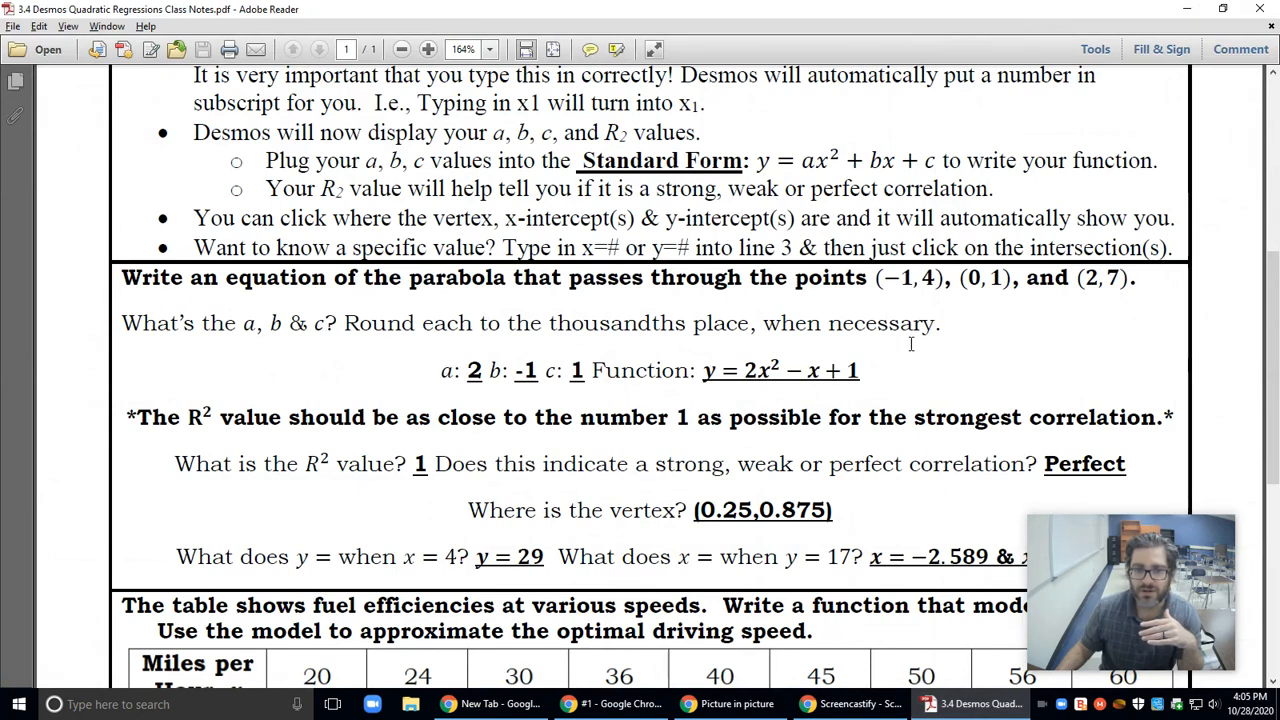
drag(177, 557, 574, 566)
key(alt+Tab)
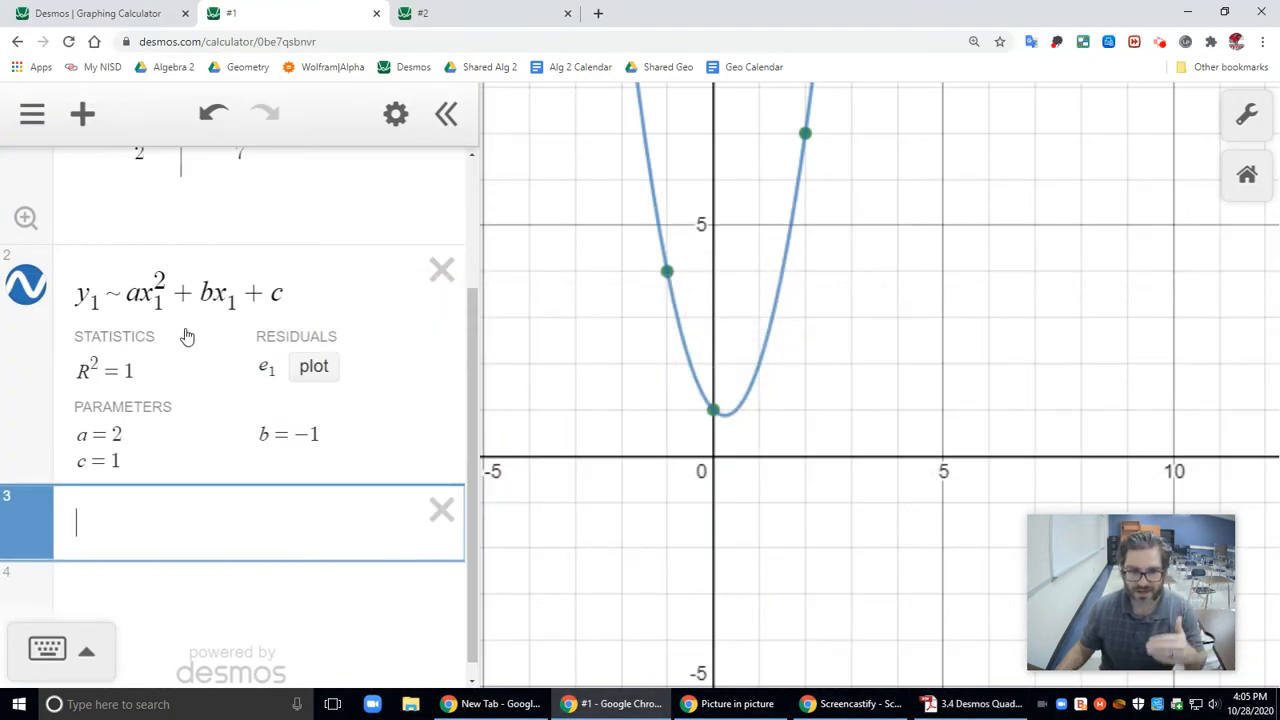
text(x=4)
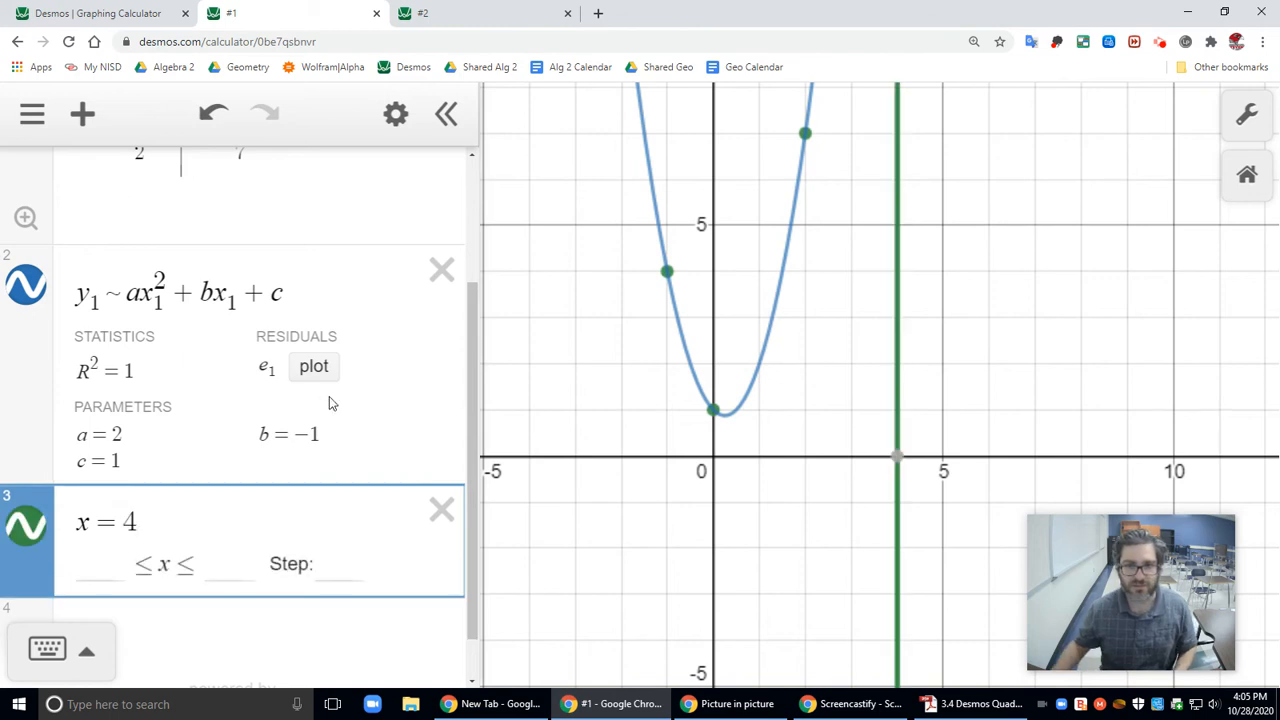
Display the coordinates where the line x = 4 crosses the parabola, and compare them with the answer in the class notes PDF
mouse_move(866, 254)
mouse_down()
mouse_move(886, 591)
mouse_move(888, 334)
mouse_up()
mouse_move(975, 110)
mouse_down()
mouse_move(980, 271)
mouse_move(916, 665)
mouse_up()
drag(861, 256, 866, 290)
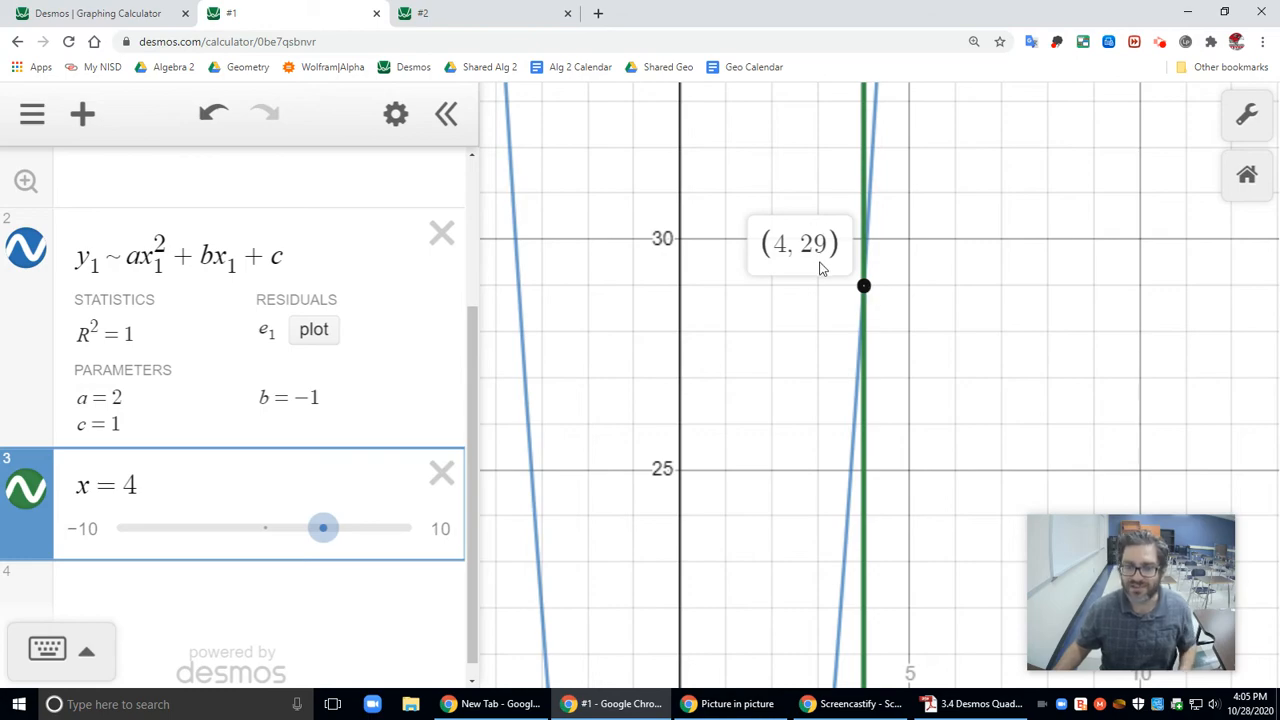
key(alt+Tab)
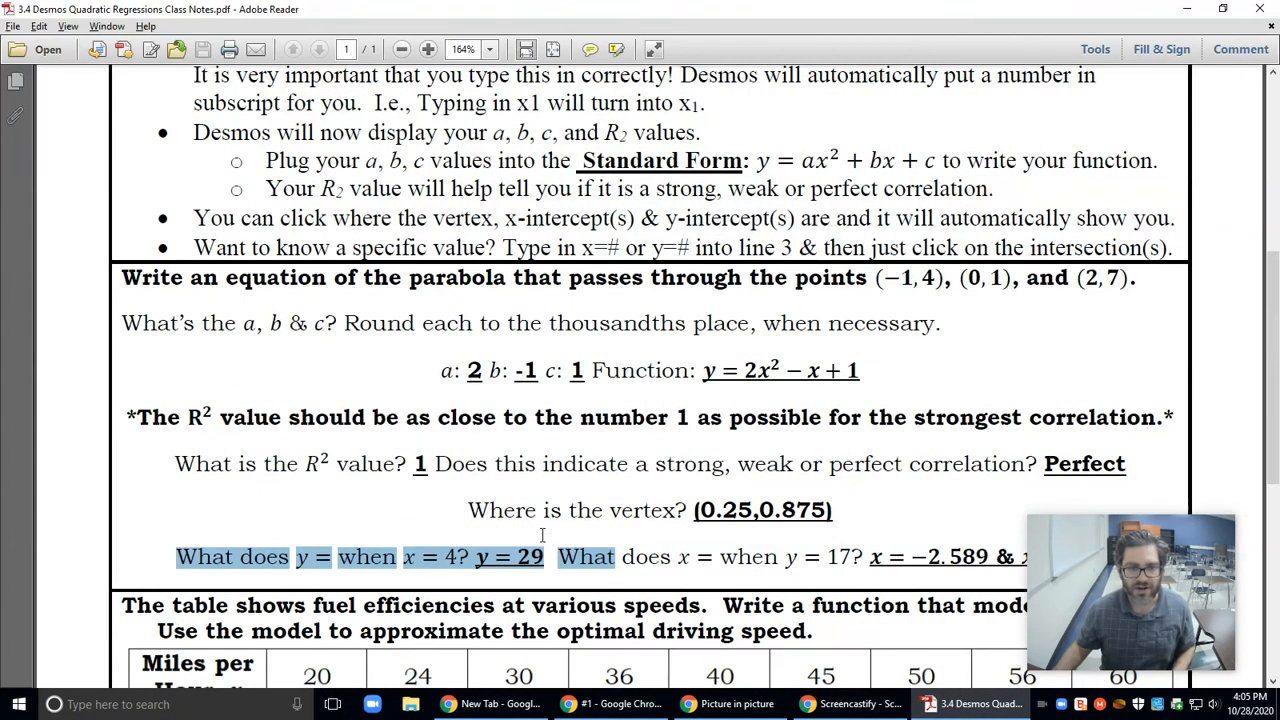
Return to Desmos and clear the equation x = 4 from line 3
key(alt+Tab)
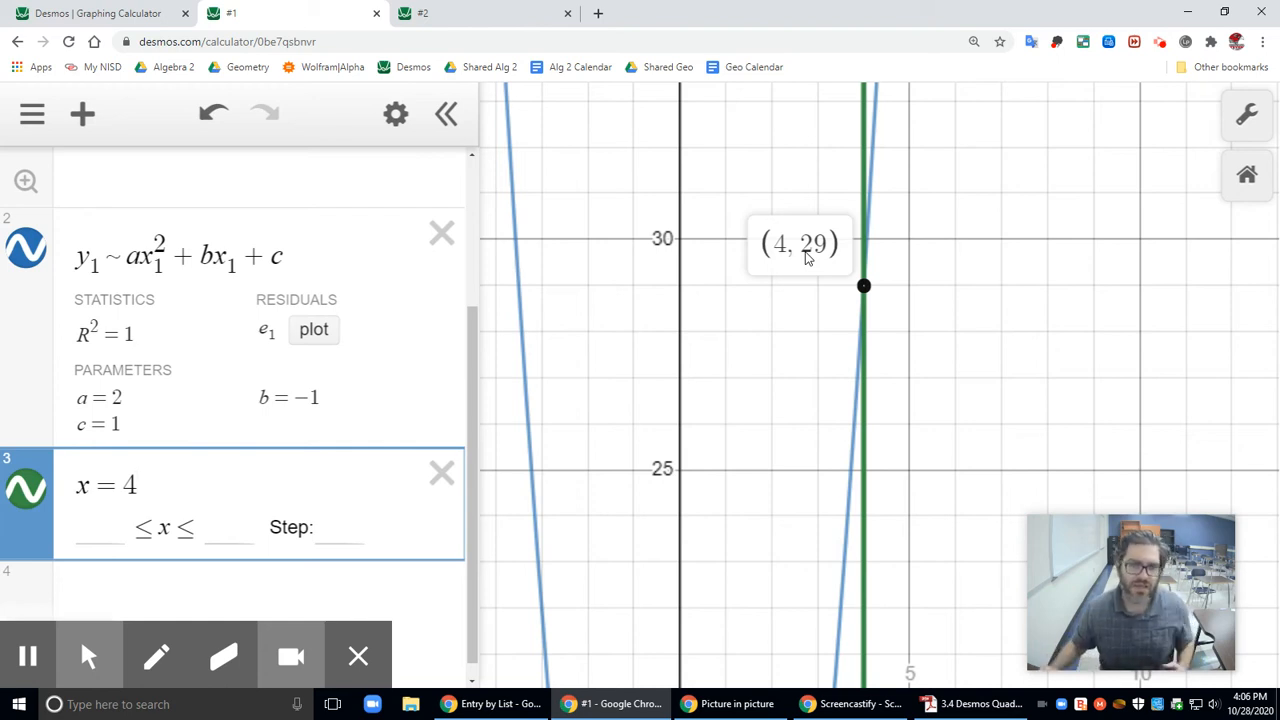
key(BackSpace)
key(BackSpace)
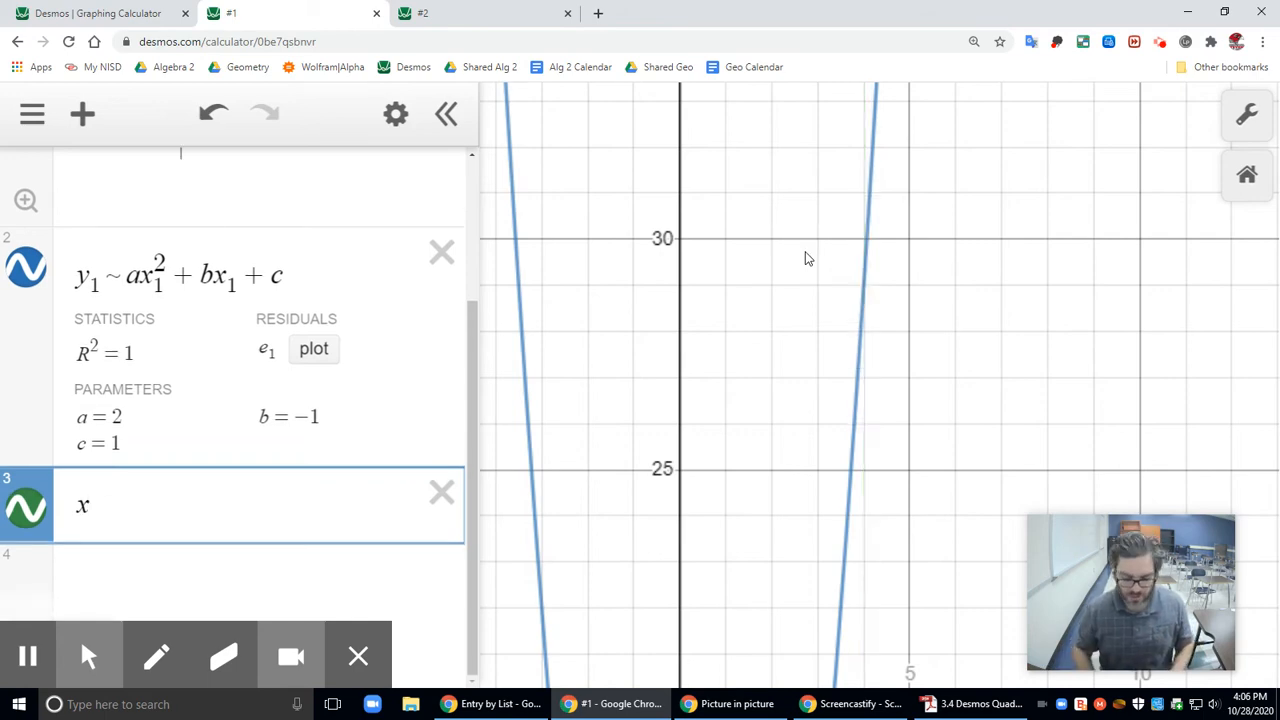
key(BackSpace)
Read the question about x when y = 17 in the class notes PDF, and graph y = 17 on line 3 in Desmos
key(alt+Tab)
key(alt+Tab)
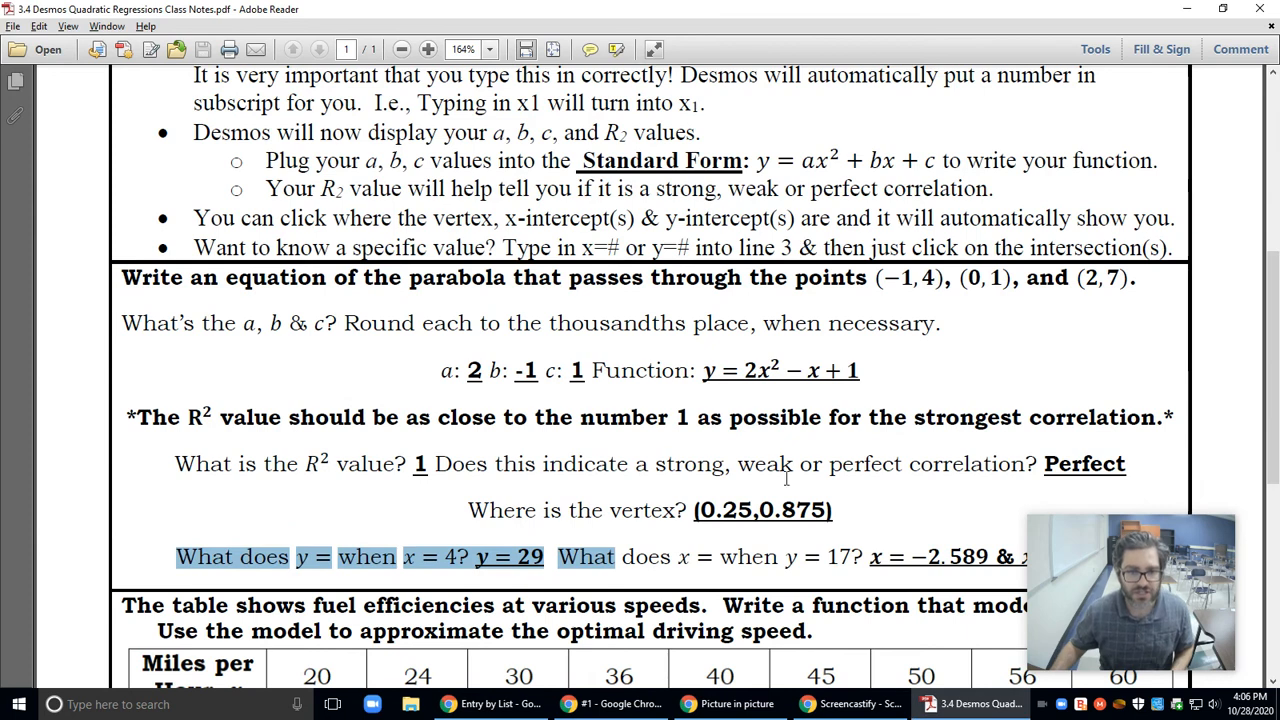
drag(679, 557, 862, 560)
key(alt+Tab)
key(alt+Tab)
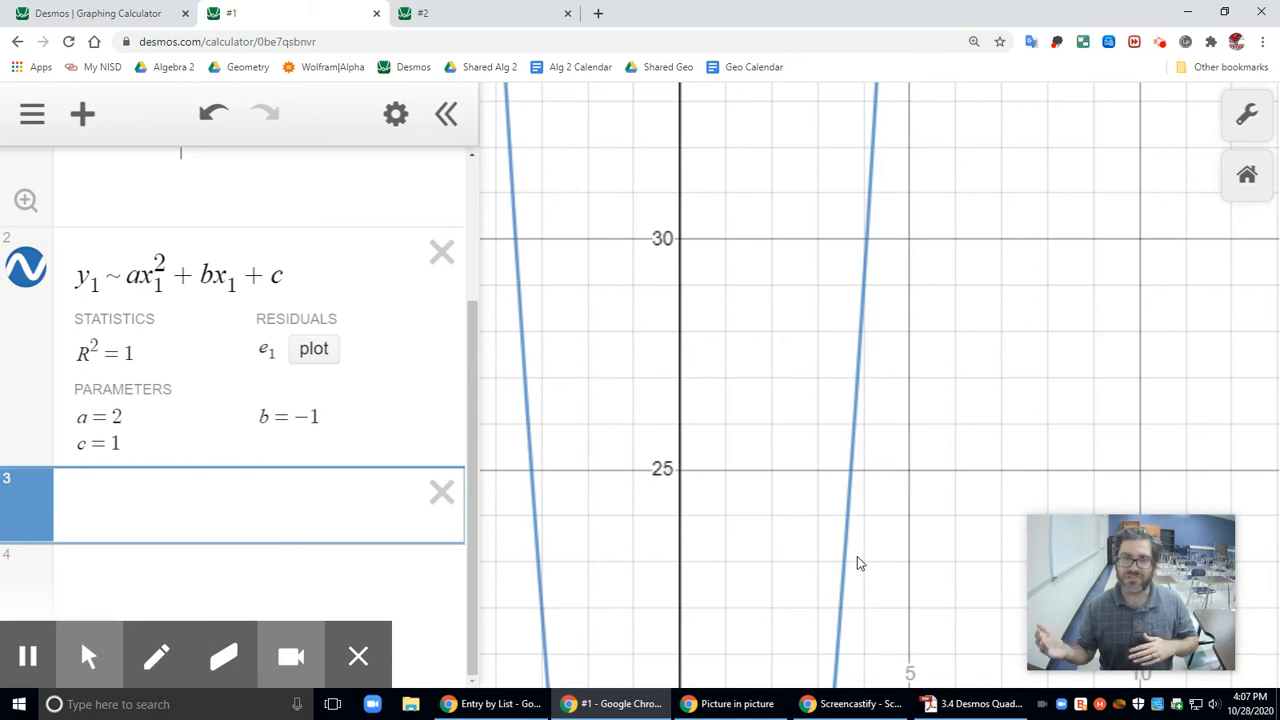
text(y=17)
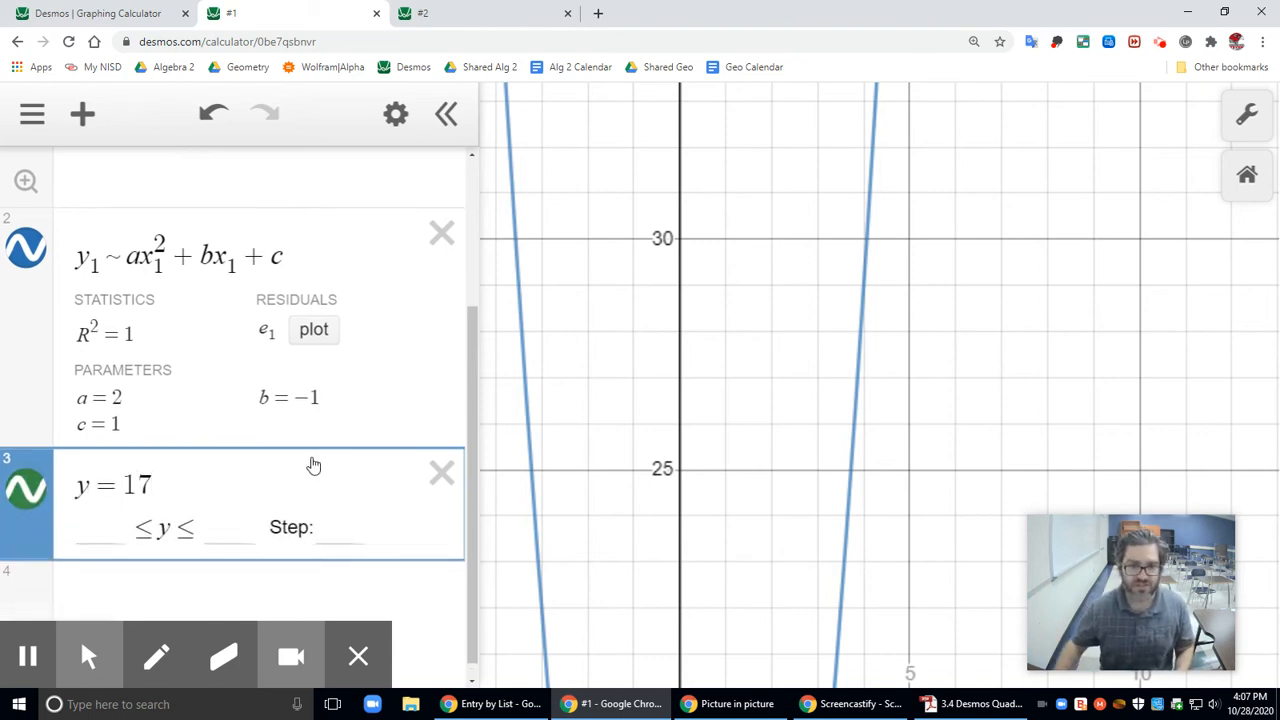
Display the coordinates of both points where the line y = 17 crosses the parabola
drag(586, 406, 777, 447)
drag(869, 446, 869, 160)
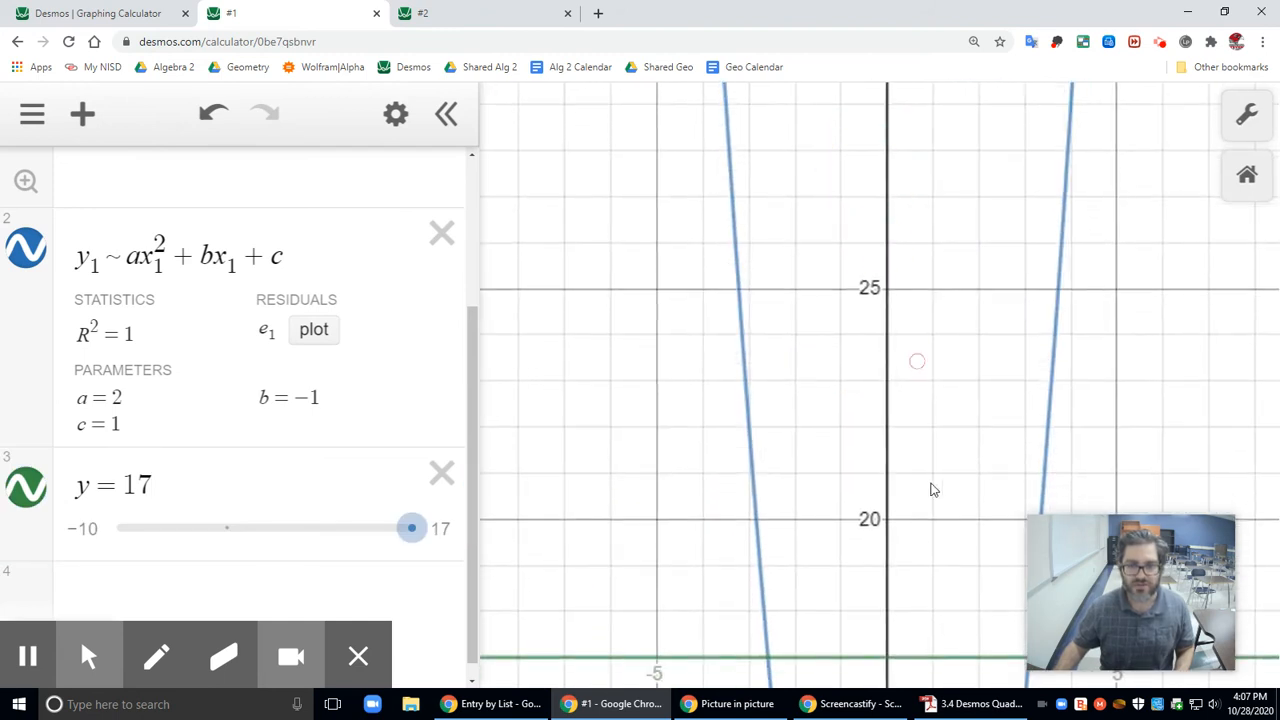
drag(929, 489, 823, 178)
click(922, 348)
click(657, 347)
click(925, 347)
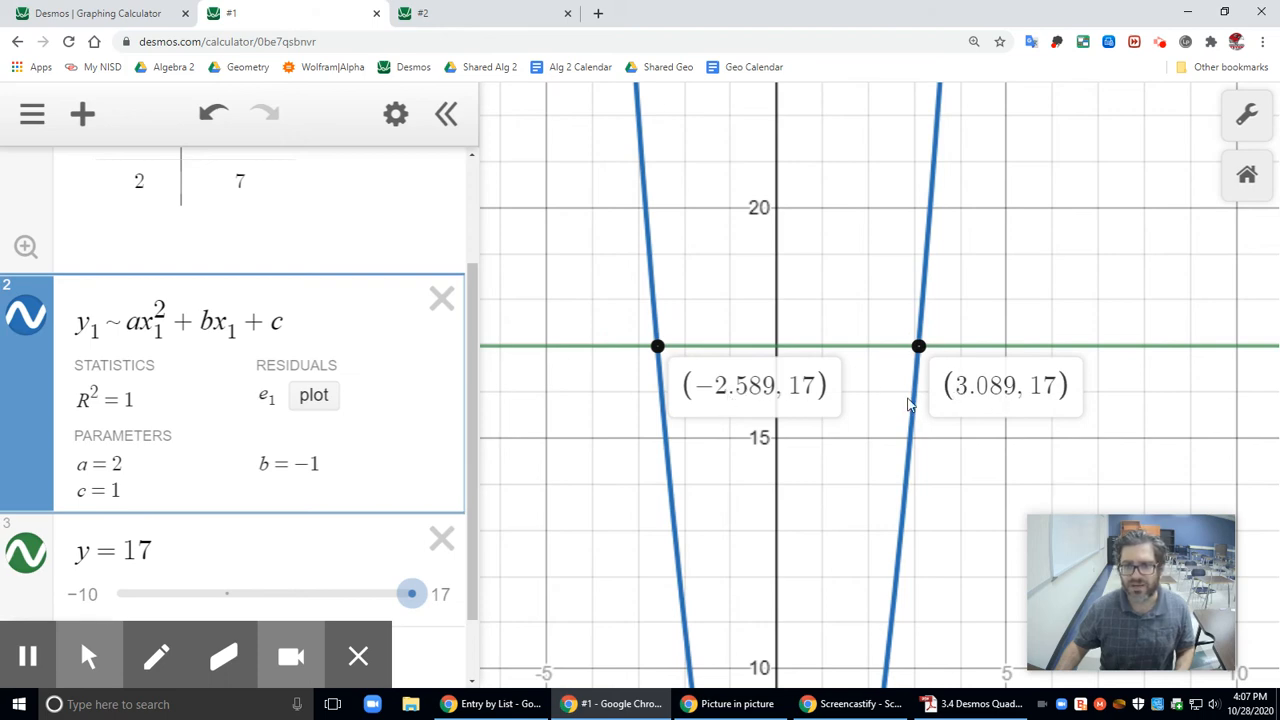
Compare the intersections with the y = 17 answers in the class notes PDF, and read the fuel efficiency problem below them
key(alt+Tab)
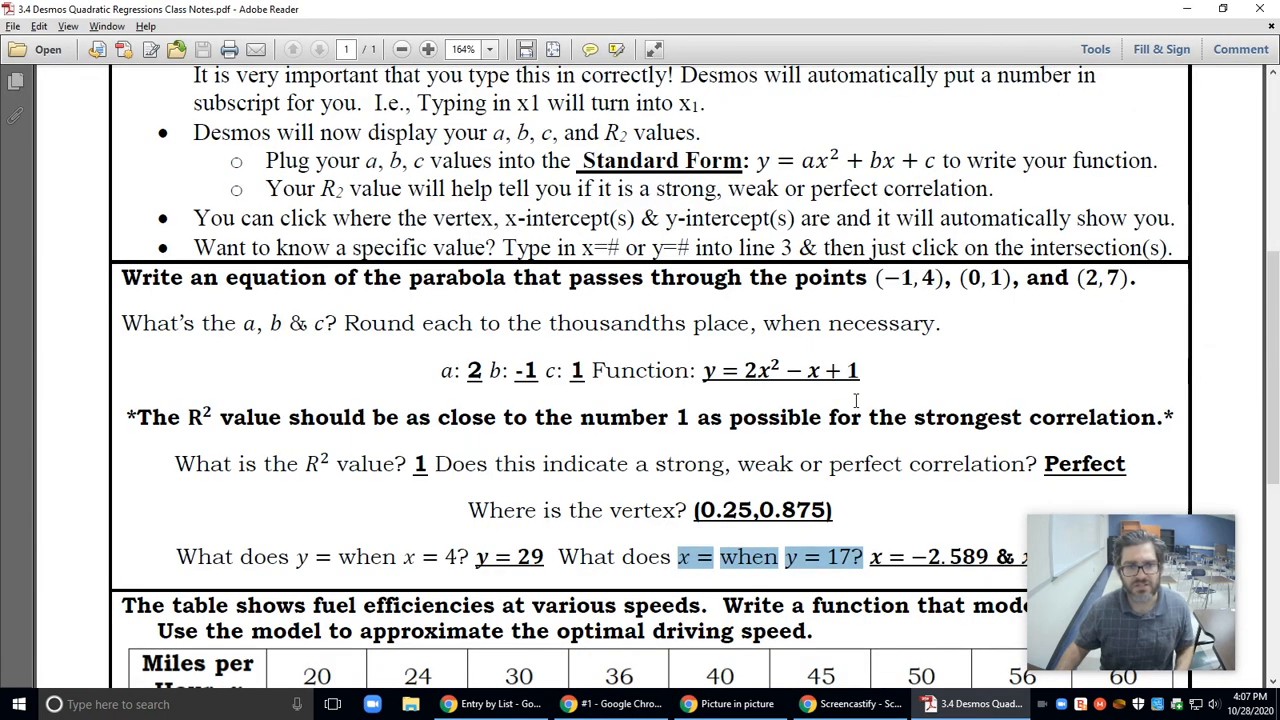
scroll(703, 356, down, 6)
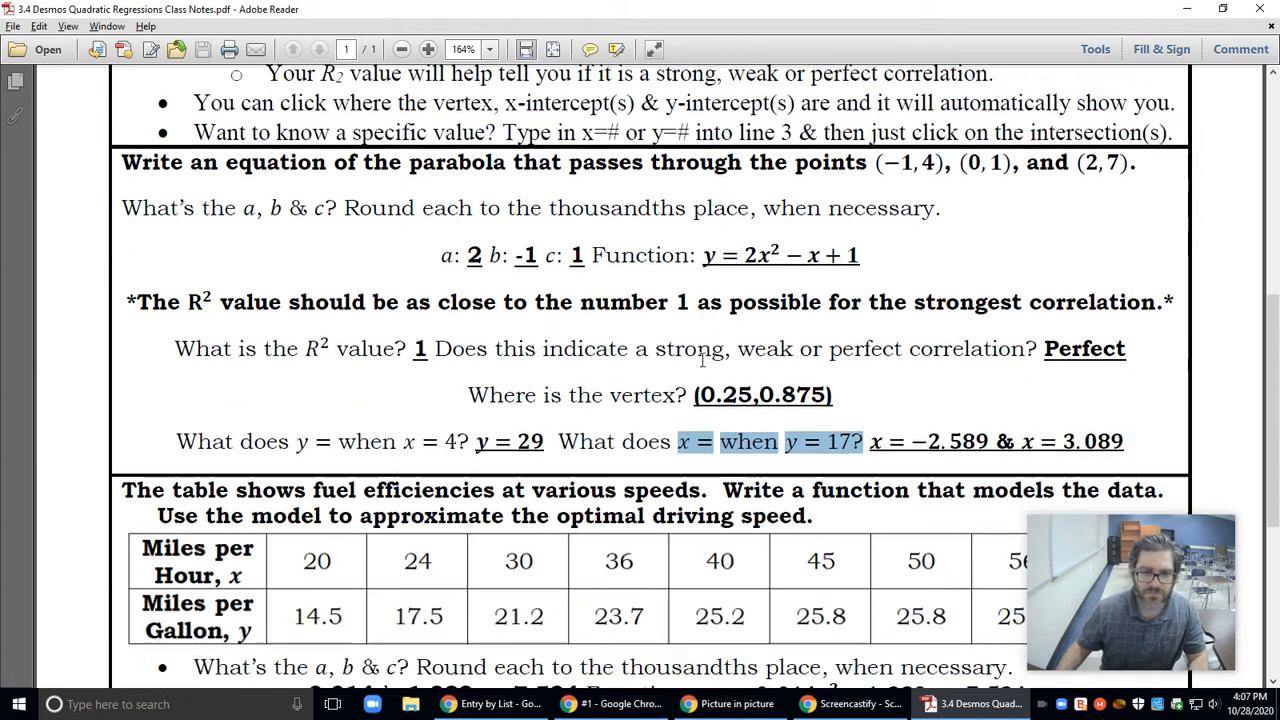
scroll(648, 338, down, 2)
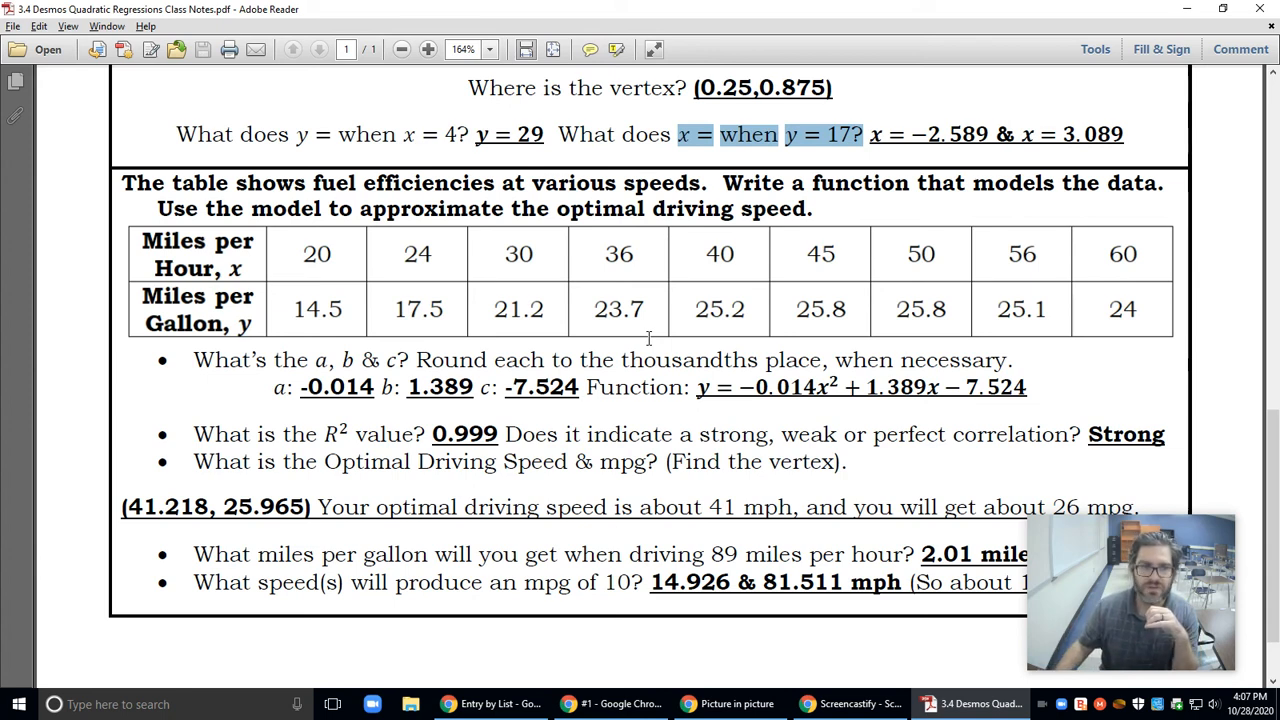
drag(129, 183, 1097, 226)
click(910, 190)
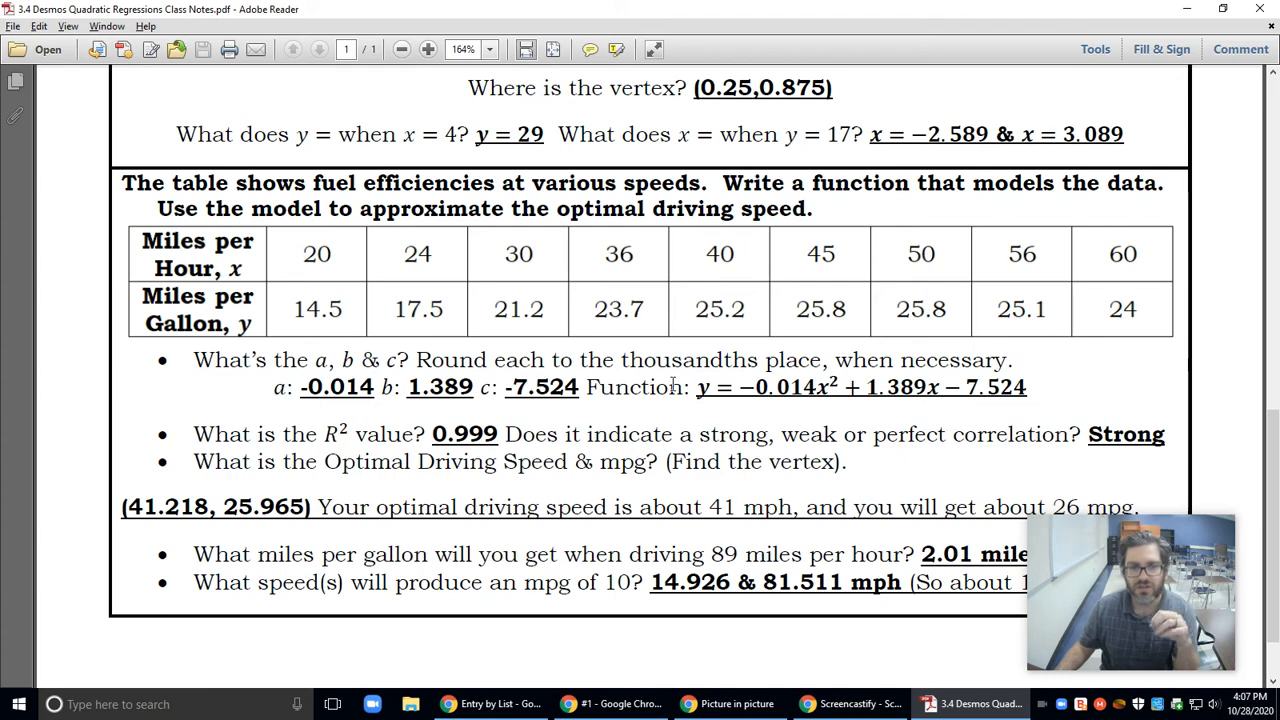
Switch to the #2 graph in Desmos, and delete its y = 10 line and the existing regression, keeping the data table
key(alt+Tab)
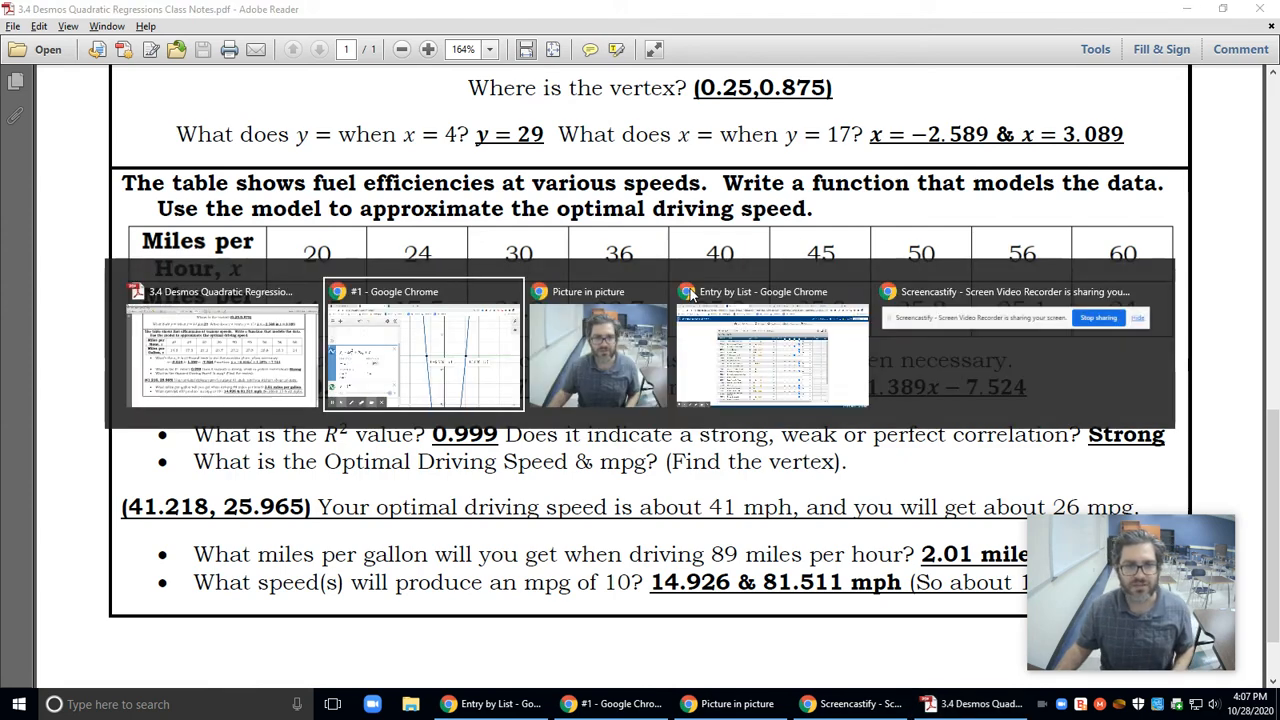
click(490, 10)
key(ctrl+plus)
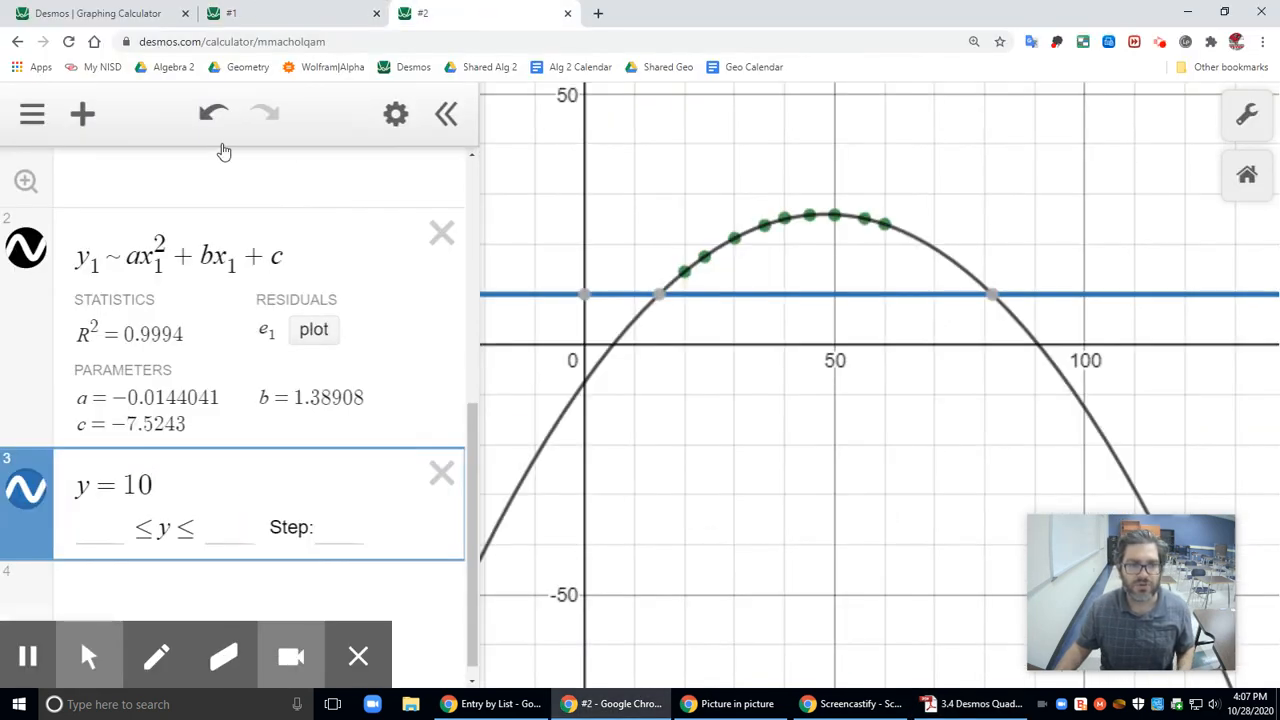
click(433, 456)
click(441, 329)
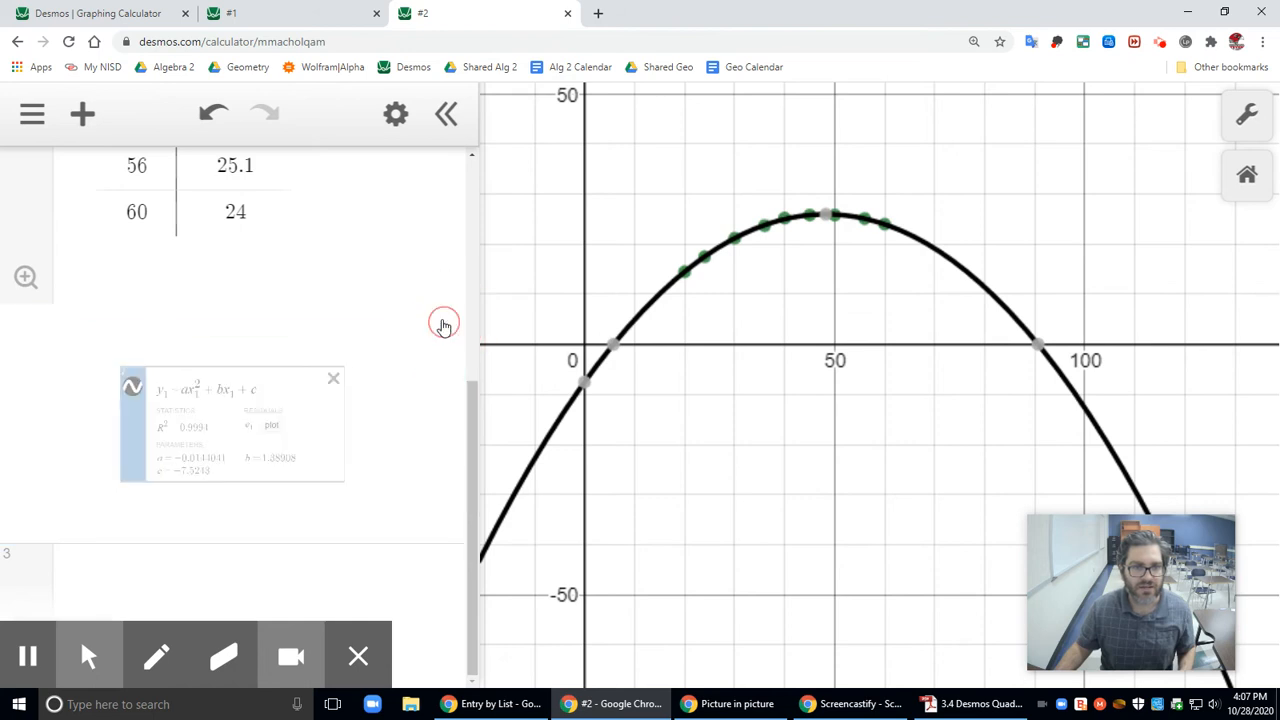
click(86, 127)
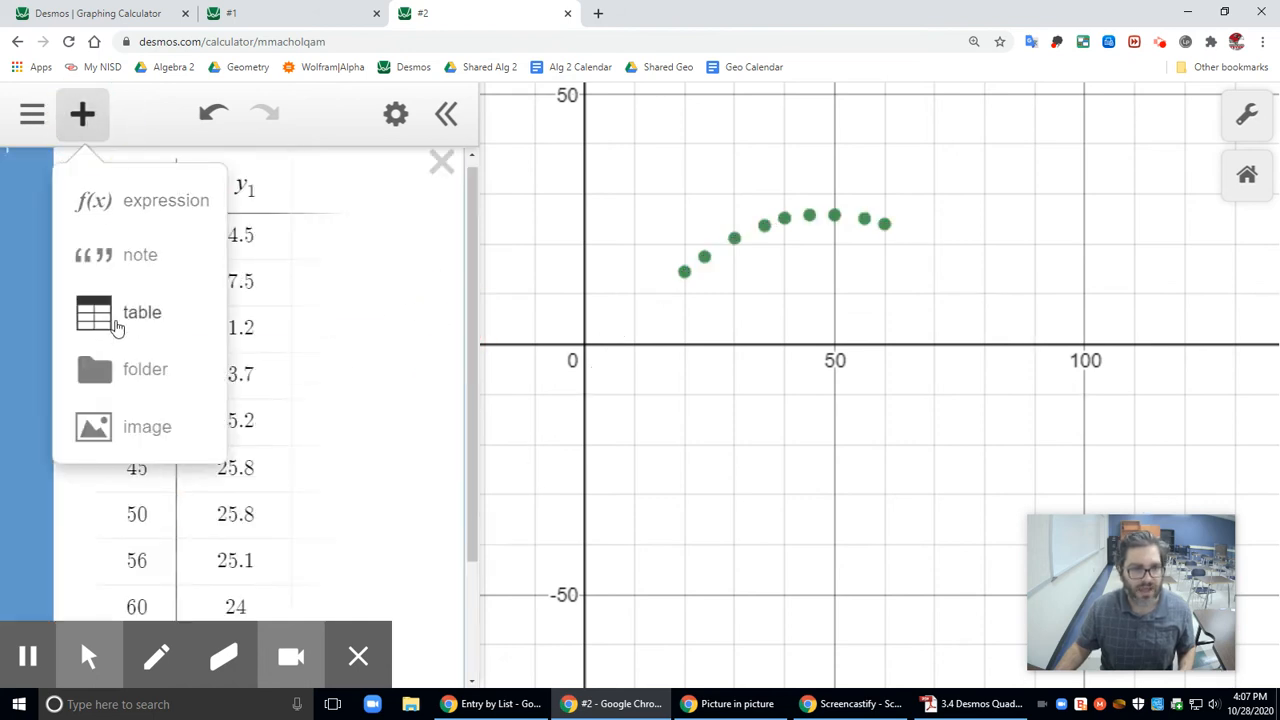
click(129, 325)
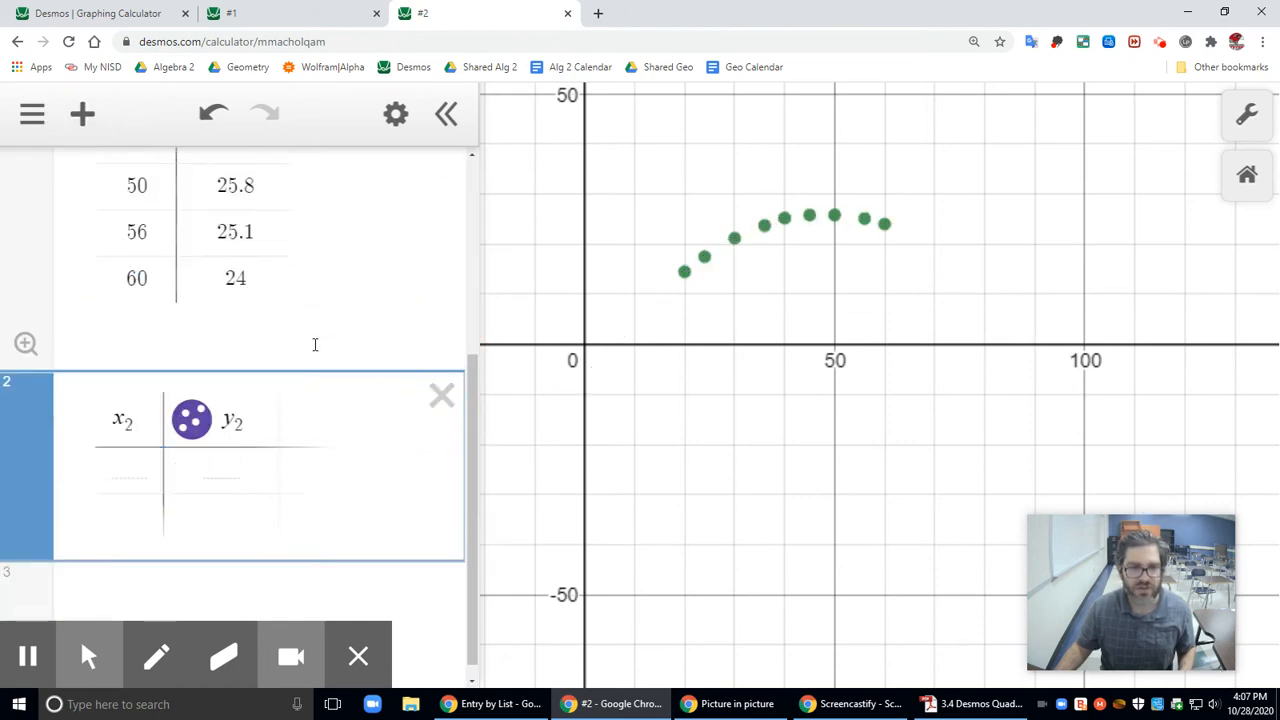
click(441, 403)
Review the fuel efficiency table, and begin a regression on line 2 with y₁ ~, taking the tilde from the on-screen keypad
scroll(380, 353, up, 3)
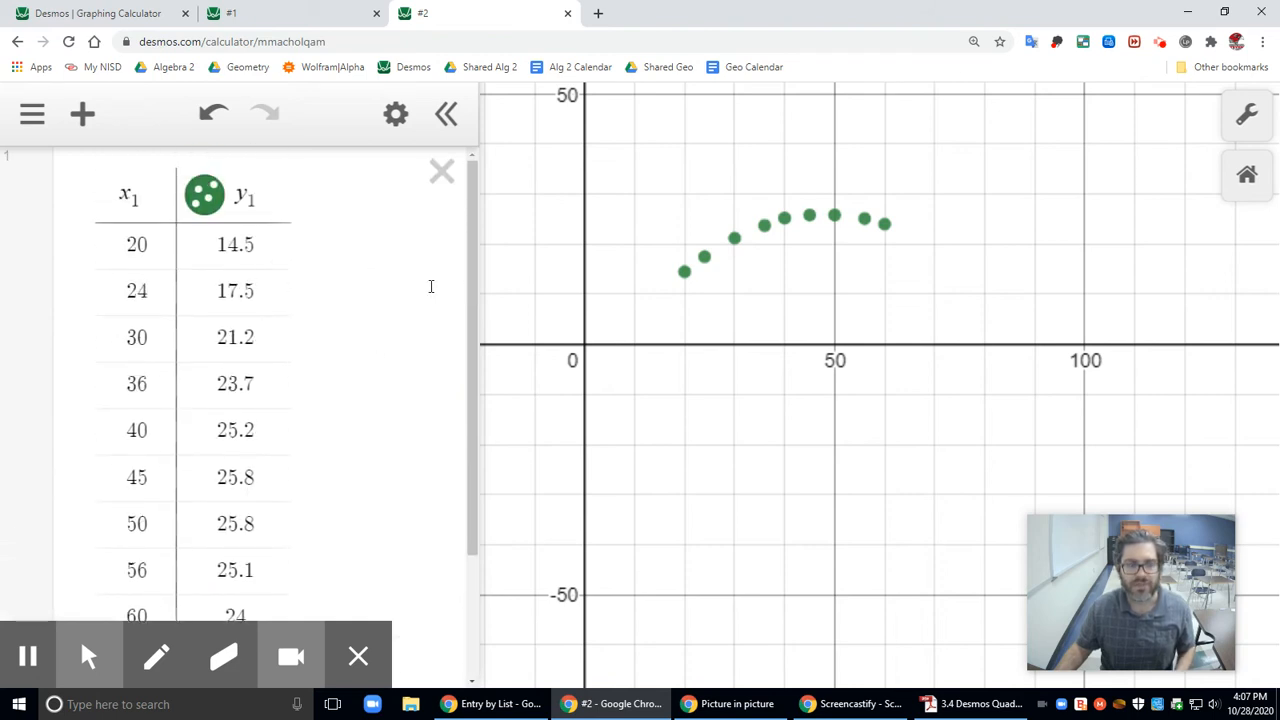
scroll(334, 277, down, 3)
click(139, 562)
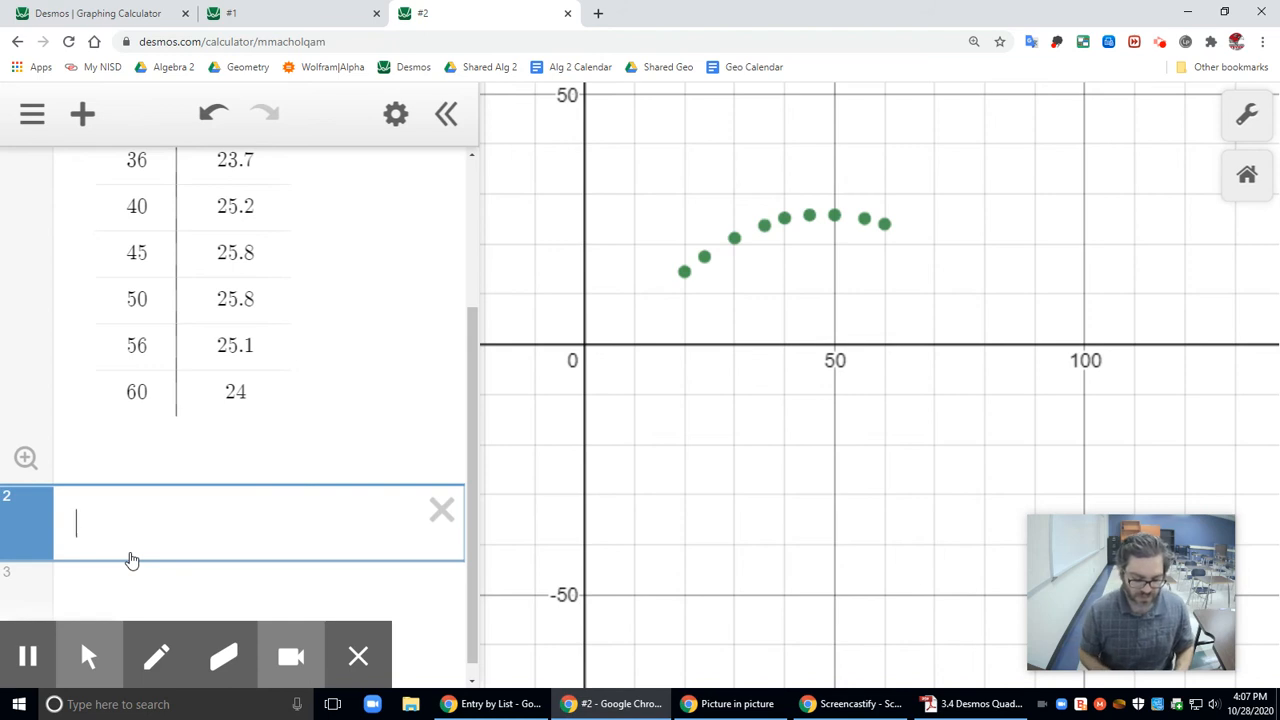
text(y1)
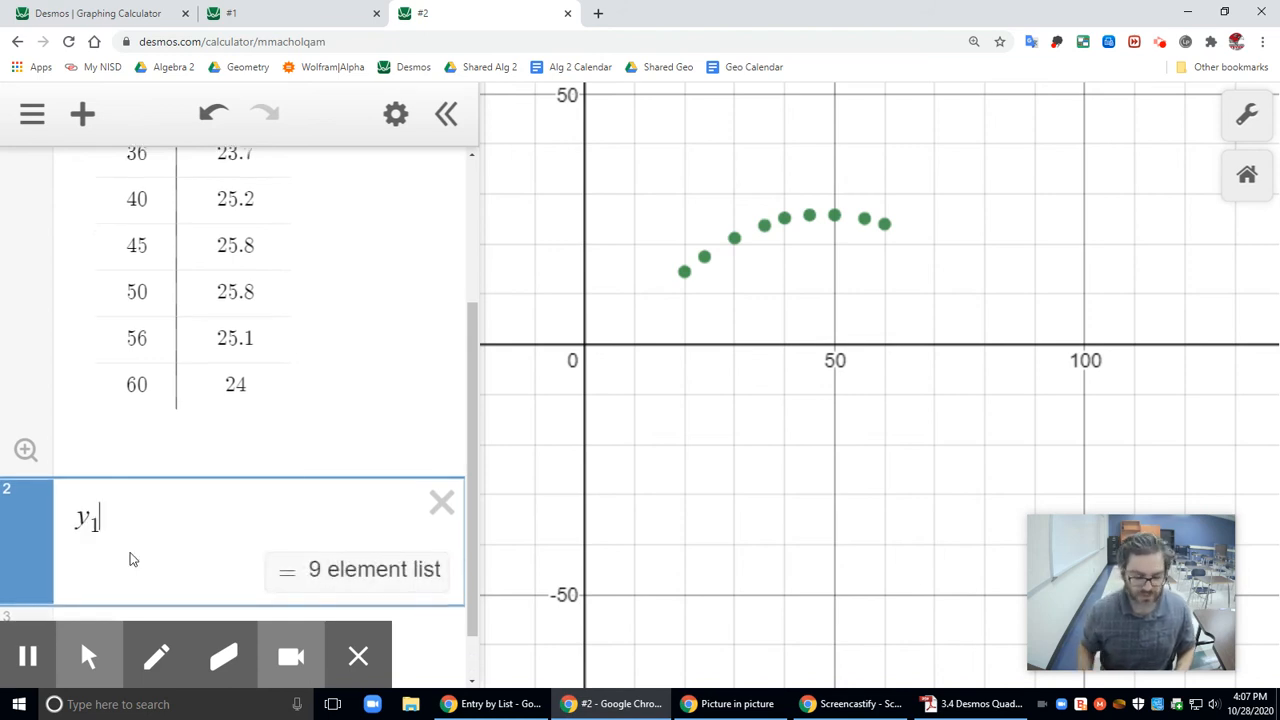
click(358, 660)
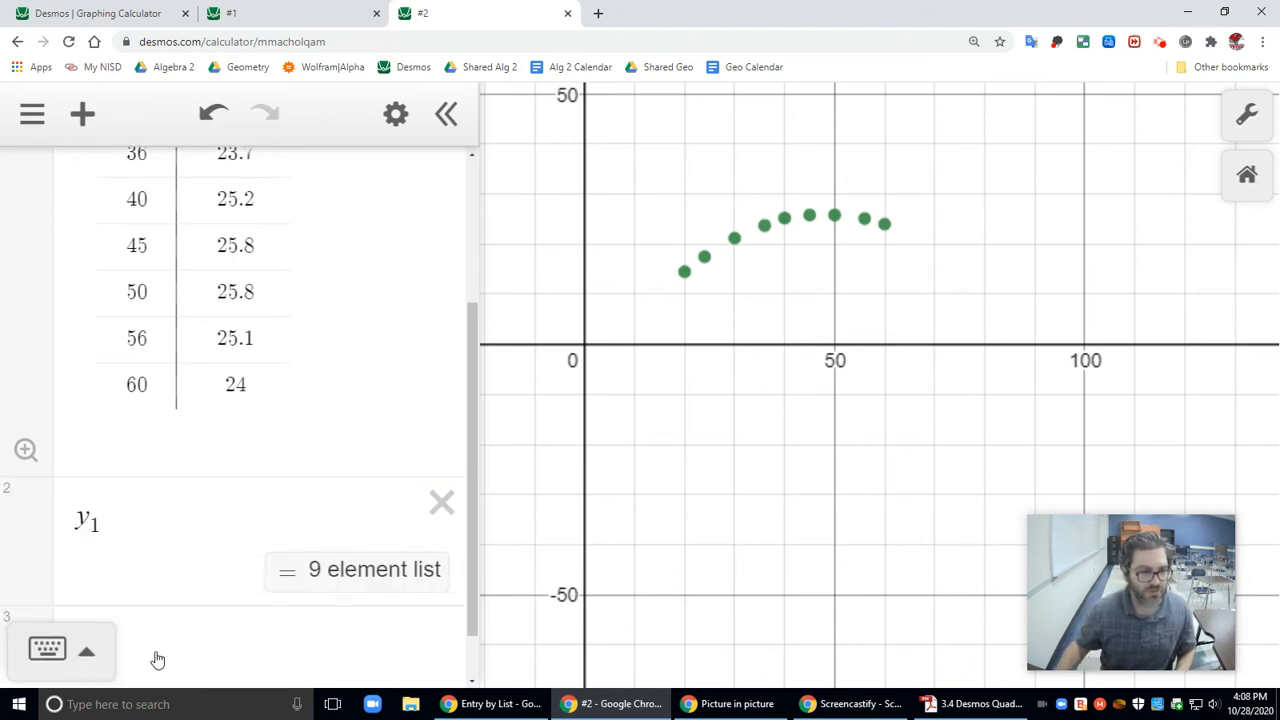
click(83, 655)
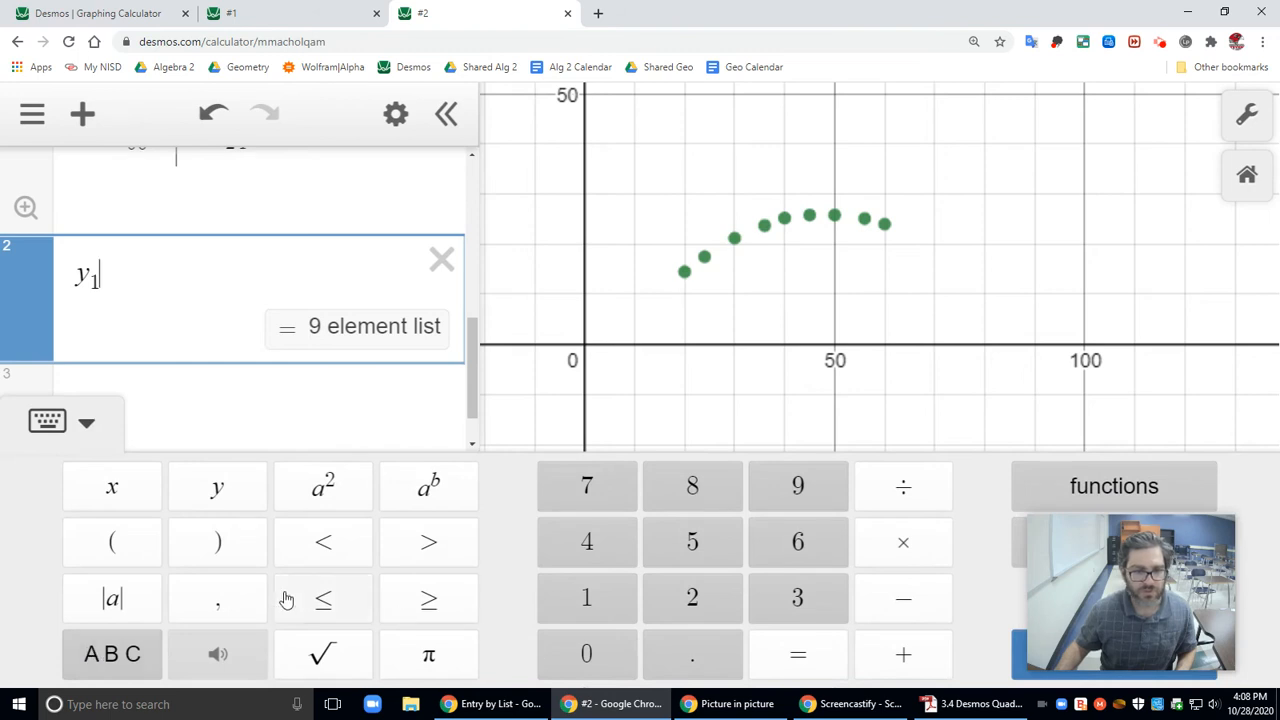
click(113, 654)
click(806, 652)
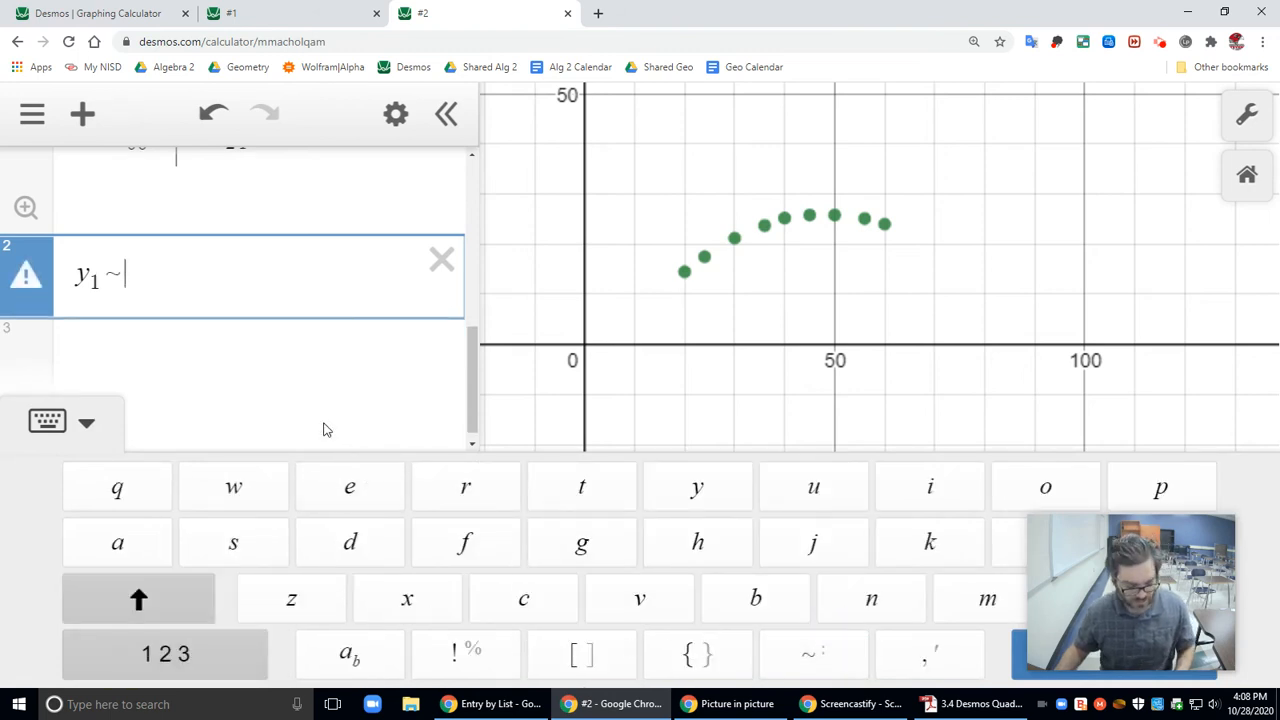
Complete the quadratic regression on line 2 as y₁ ~ ax₁² + bx₁ + c, and hide the on-screen keypad
text(ax_1^2)
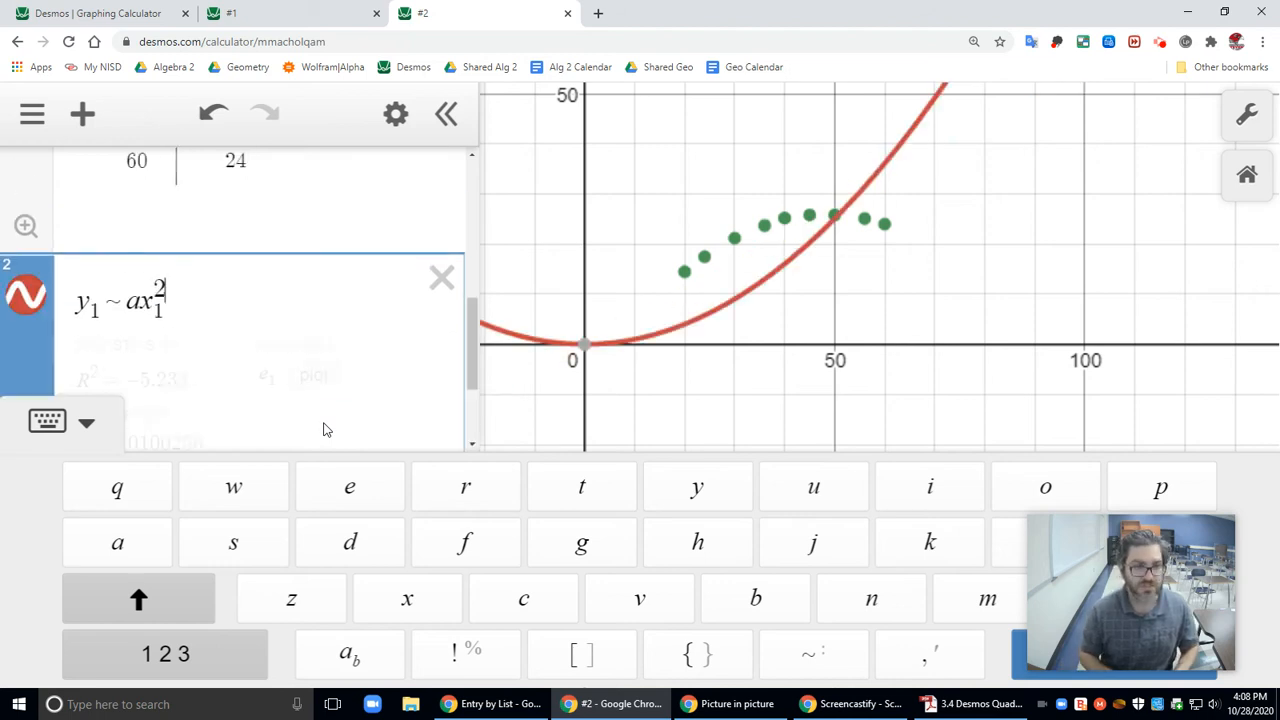
key(Right)
text(+ bx_1)
key(Right)
text(+ cx)
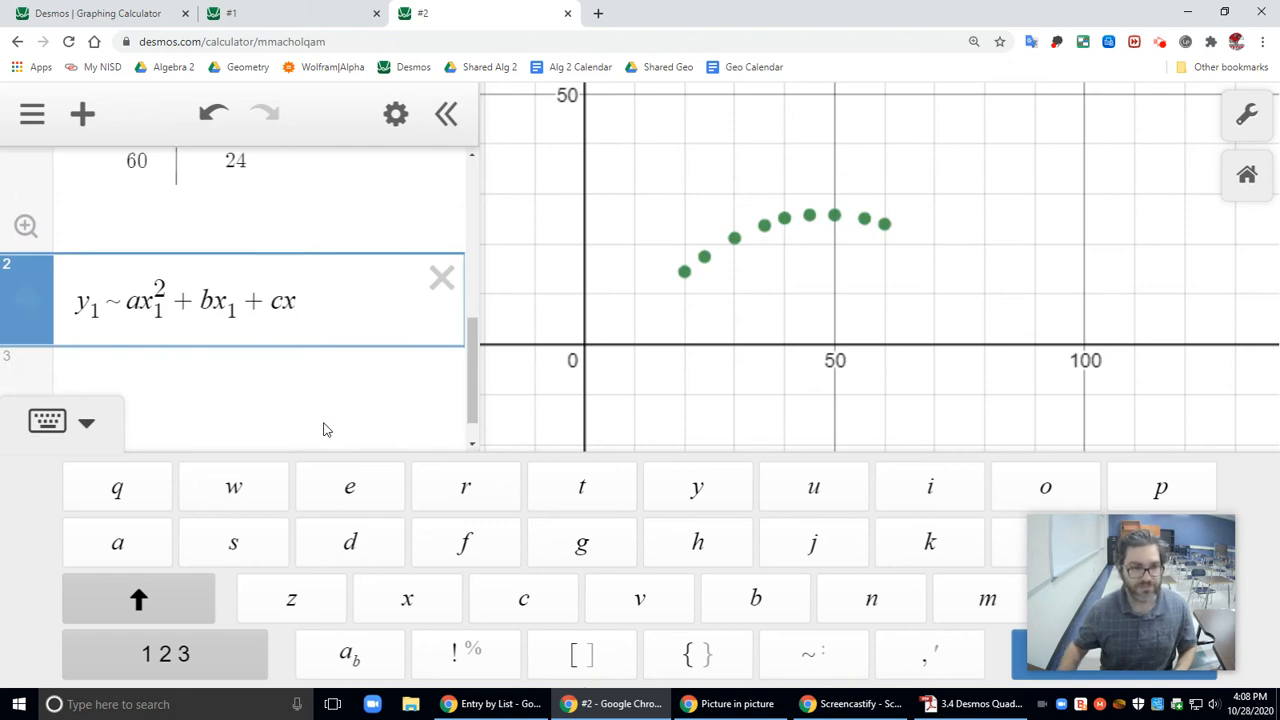
key(BackSpace)
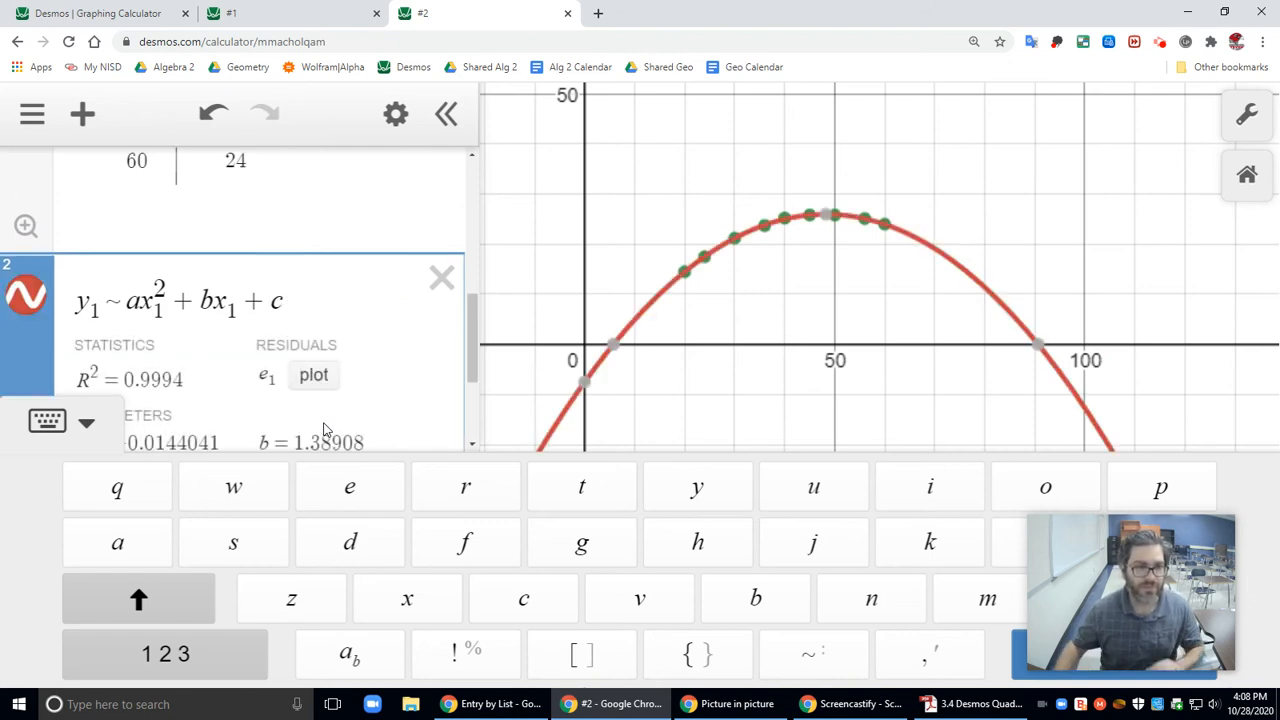
click(58, 423)
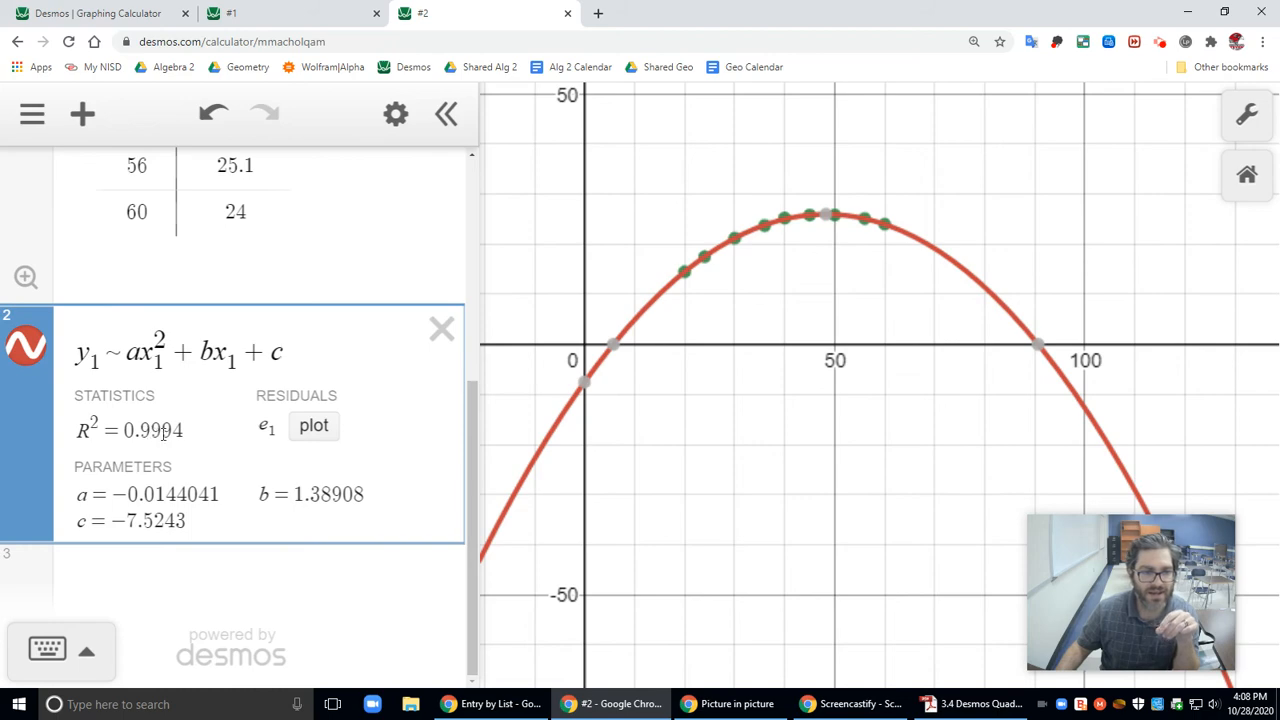
Compare the regression's R² and its a, b and c parameters with the rounded answers in the class notes PDF
click(975, 704)
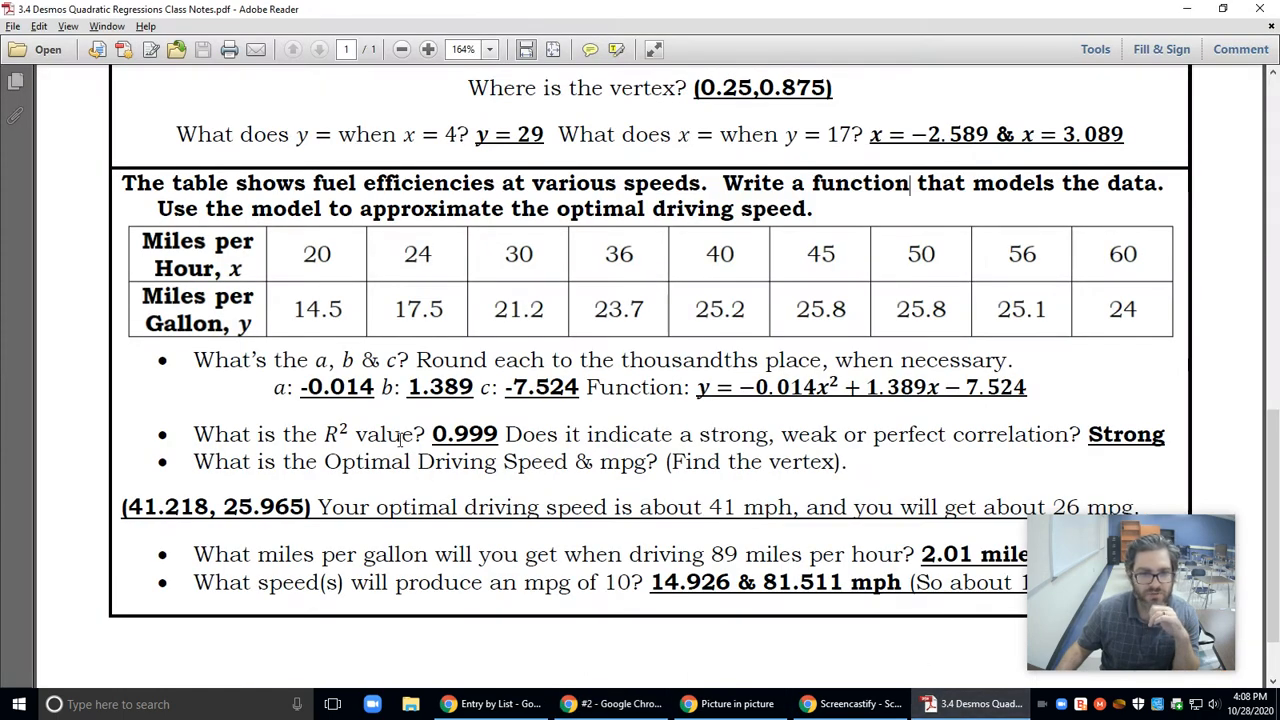
drag(433, 434, 501, 434)
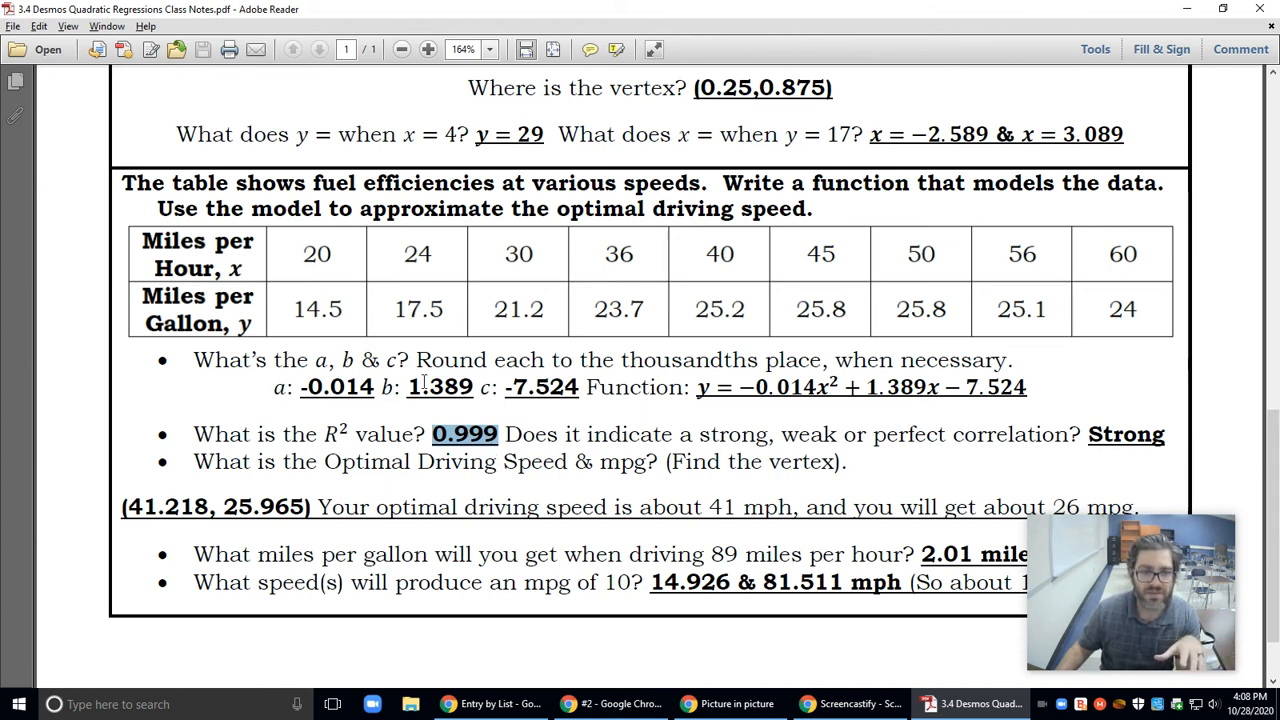
key(alt+Tab)
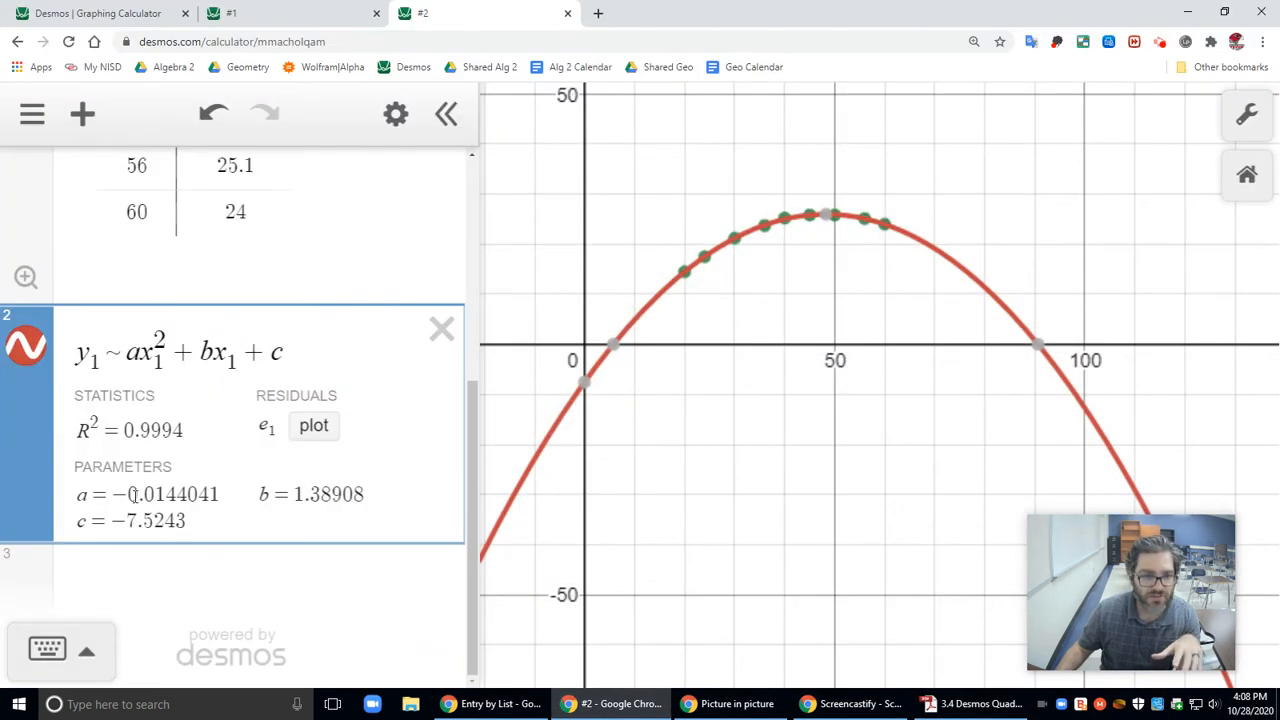
drag(118, 492, 196, 494)
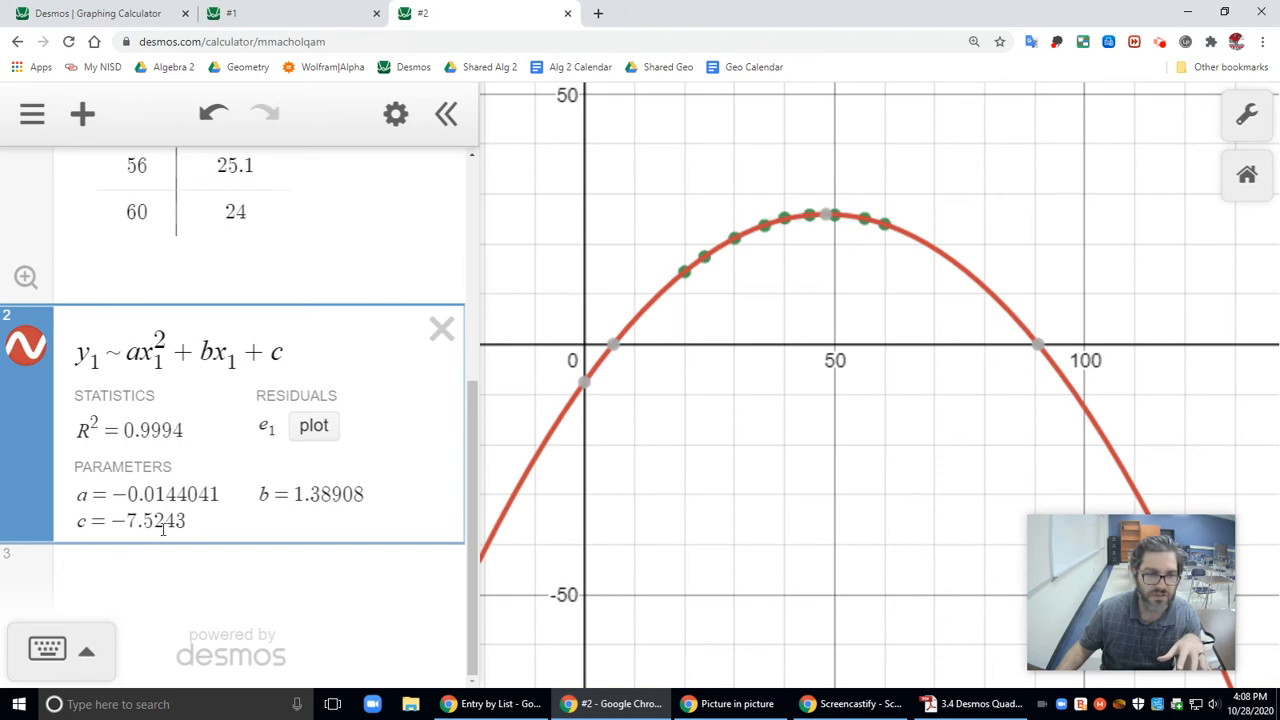
click(975, 704)
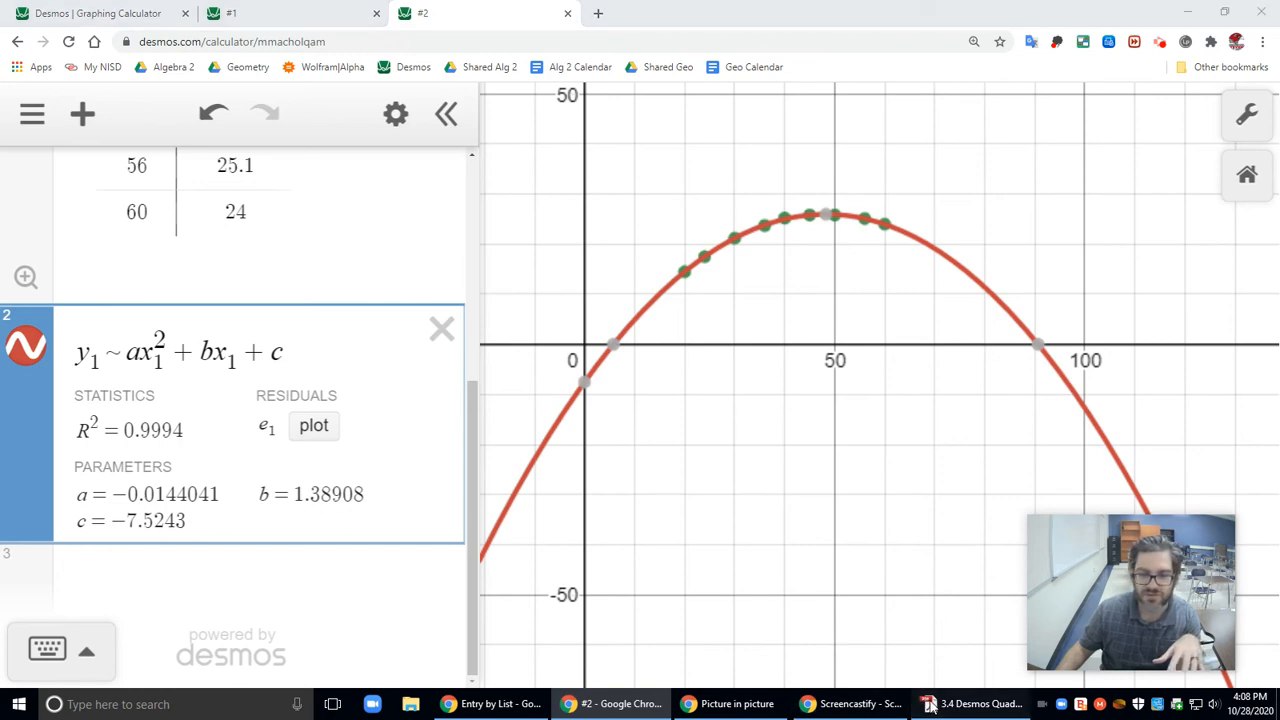
mouse_move(272, 388)
mouse_down()
mouse_move(400, 388)
mouse_move(294, 388)
mouse_up()
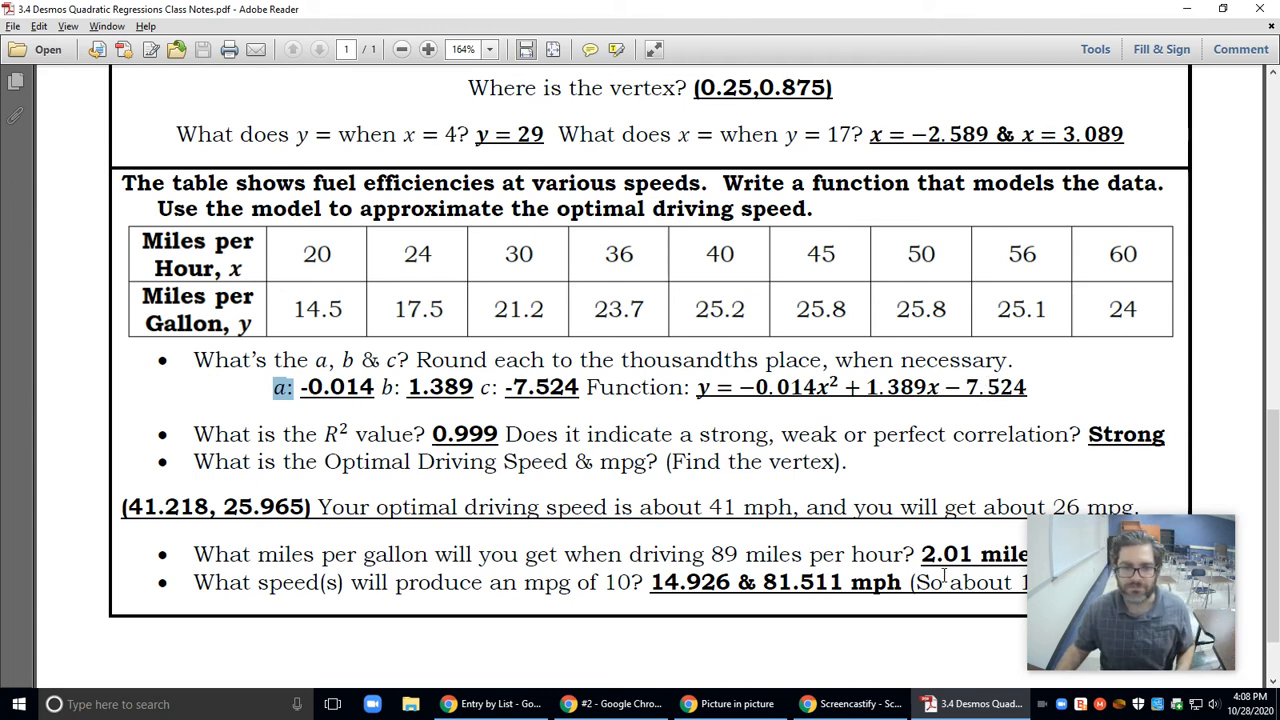
Review the correlation strength answer and the question about optimal driving speed and mpg in the class notes PDF
drag(433, 434, 745, 438)
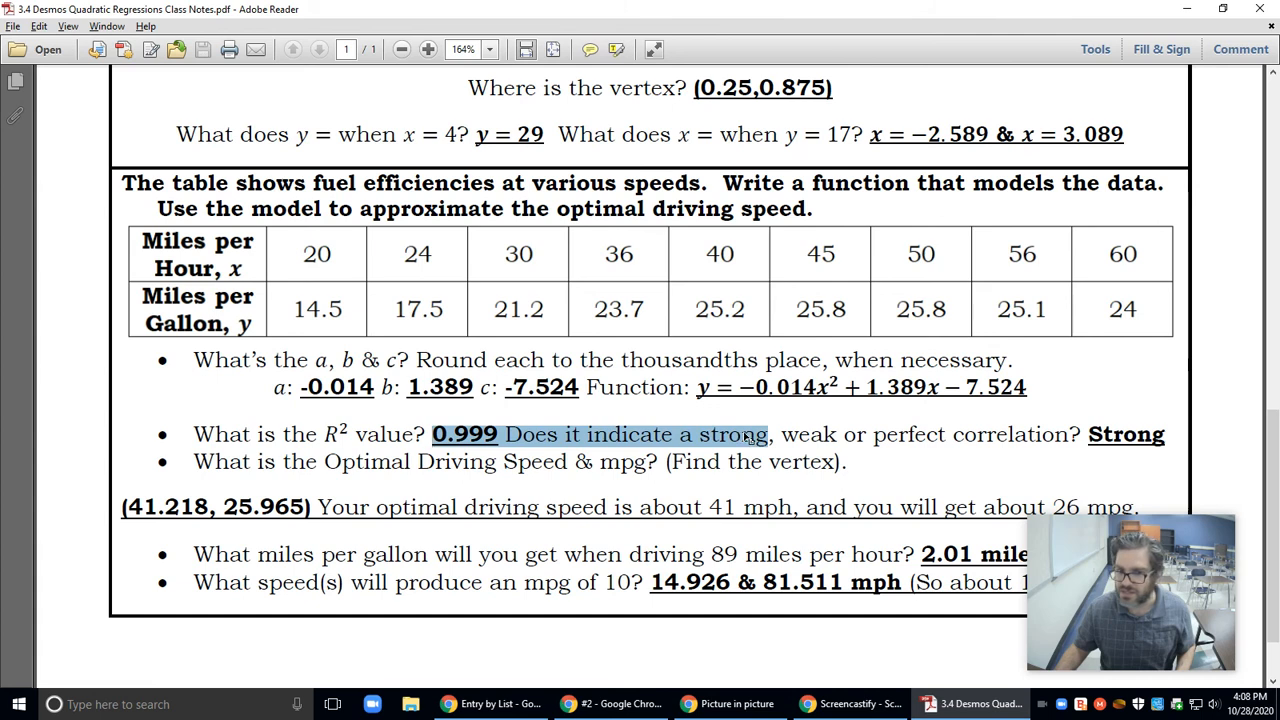
drag(1081, 434, 1143, 438)
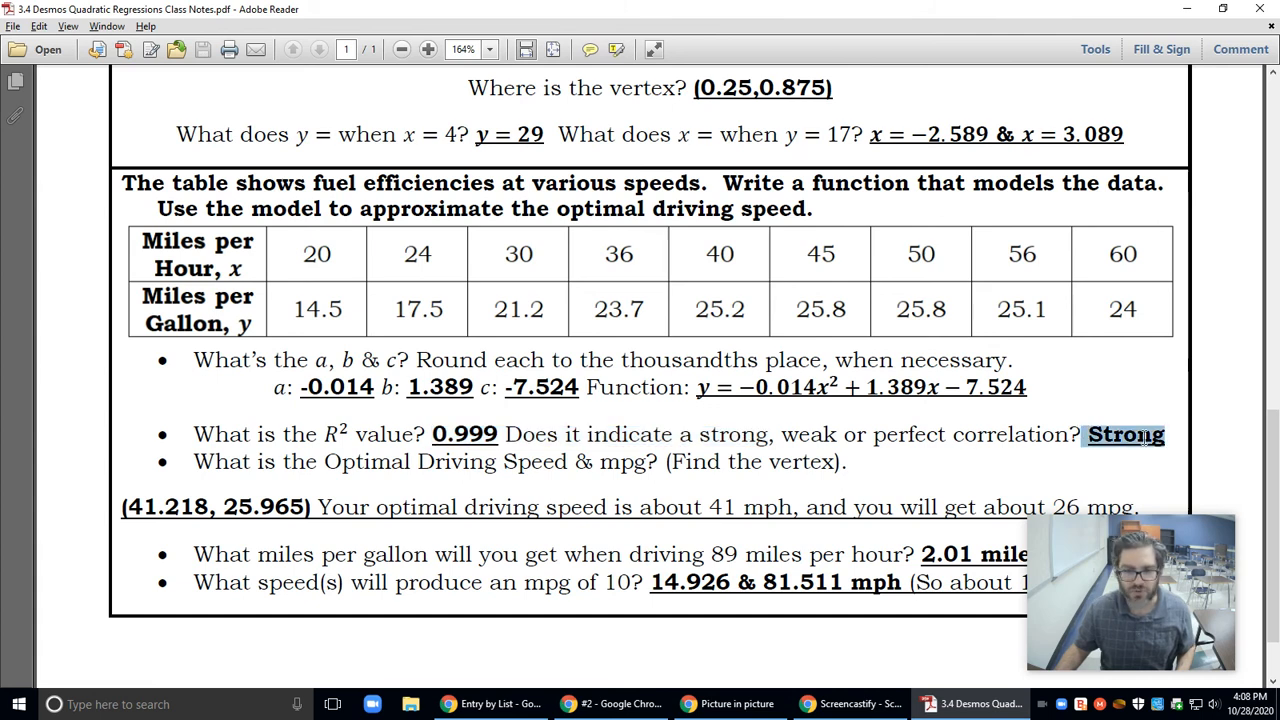
drag(326, 461, 815, 478)
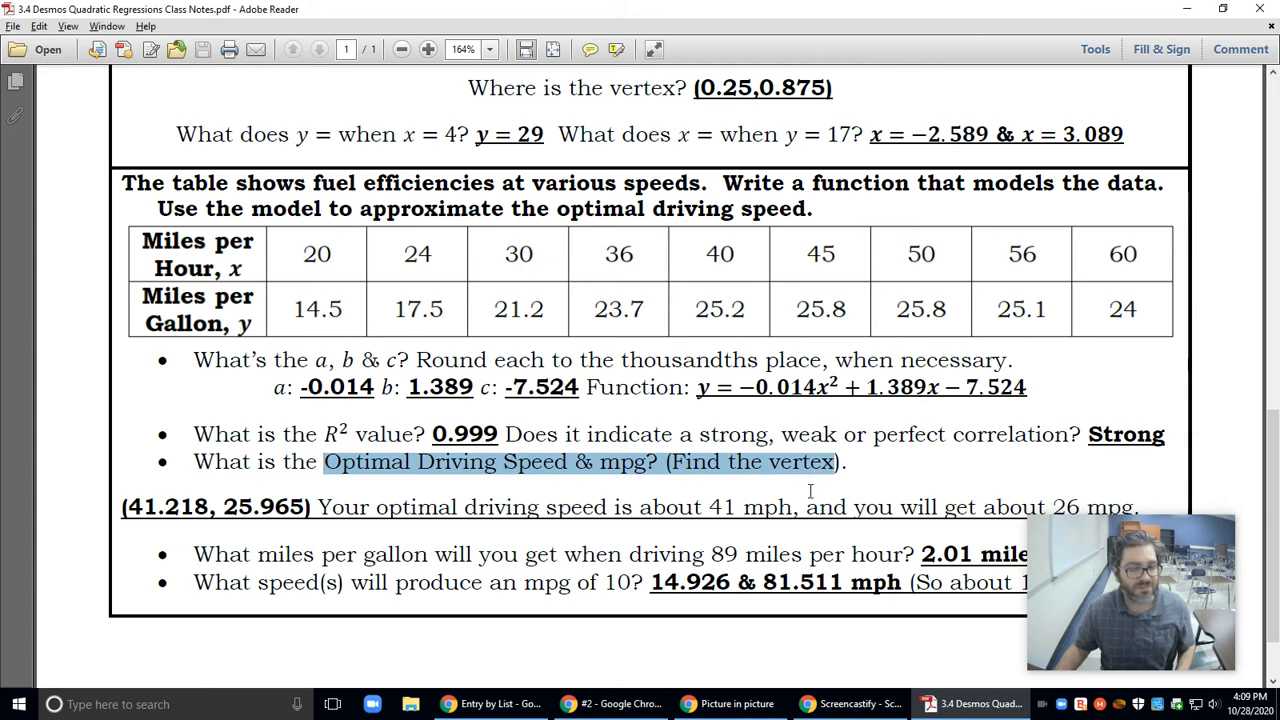